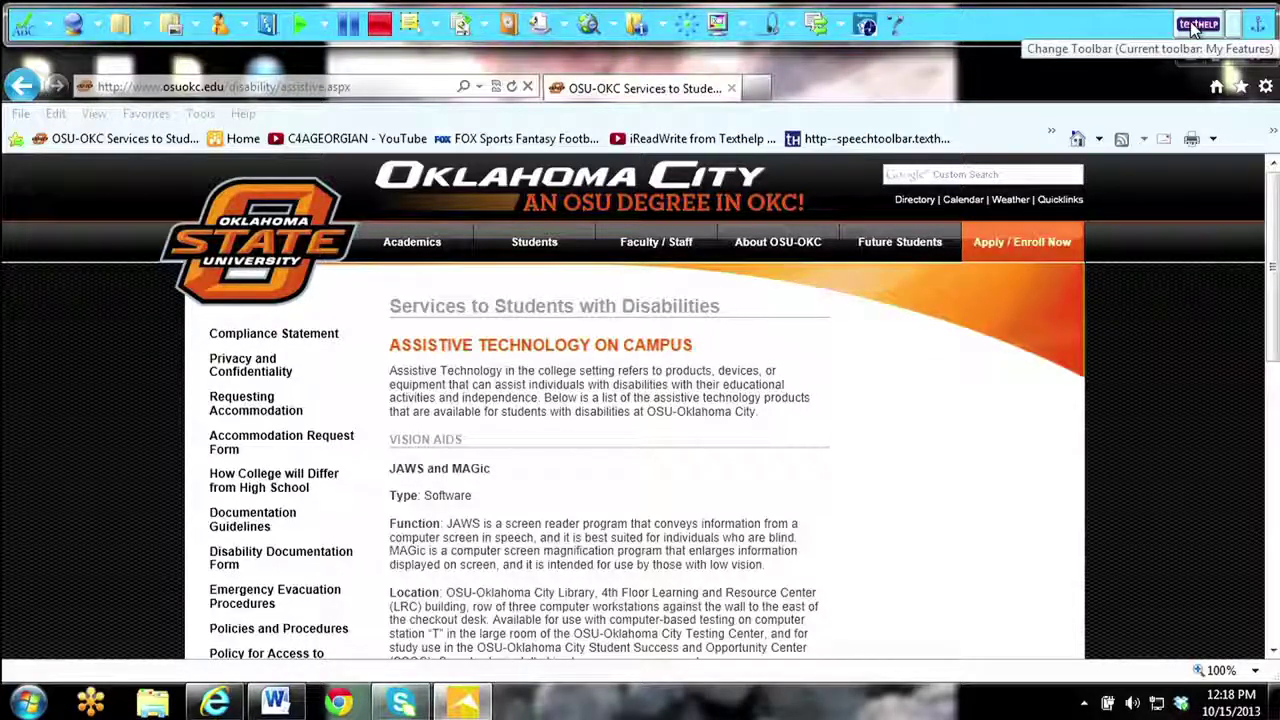
Cycle the Read&Write toolbar from My Features through its other feature sets to the full set of tools
{"action": "left_click", "coordinate": [1192, 28]}
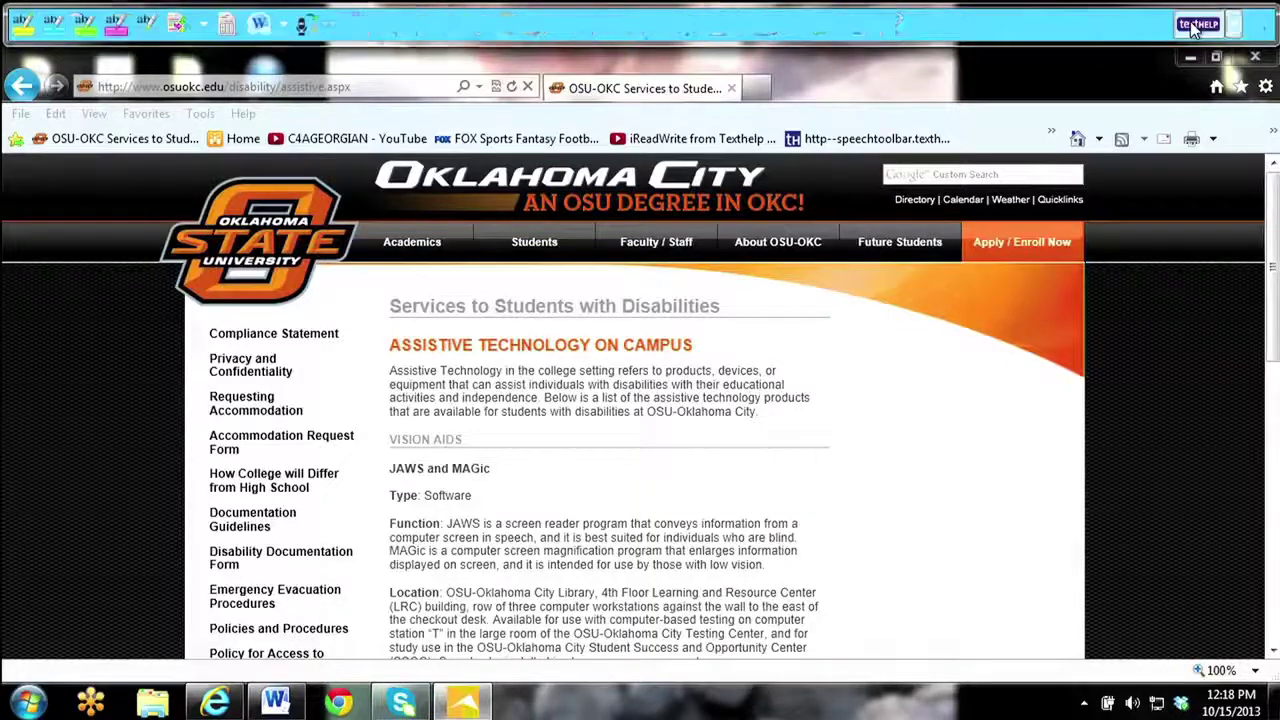
{"action": "left_click", "coordinate": [1192, 28]}
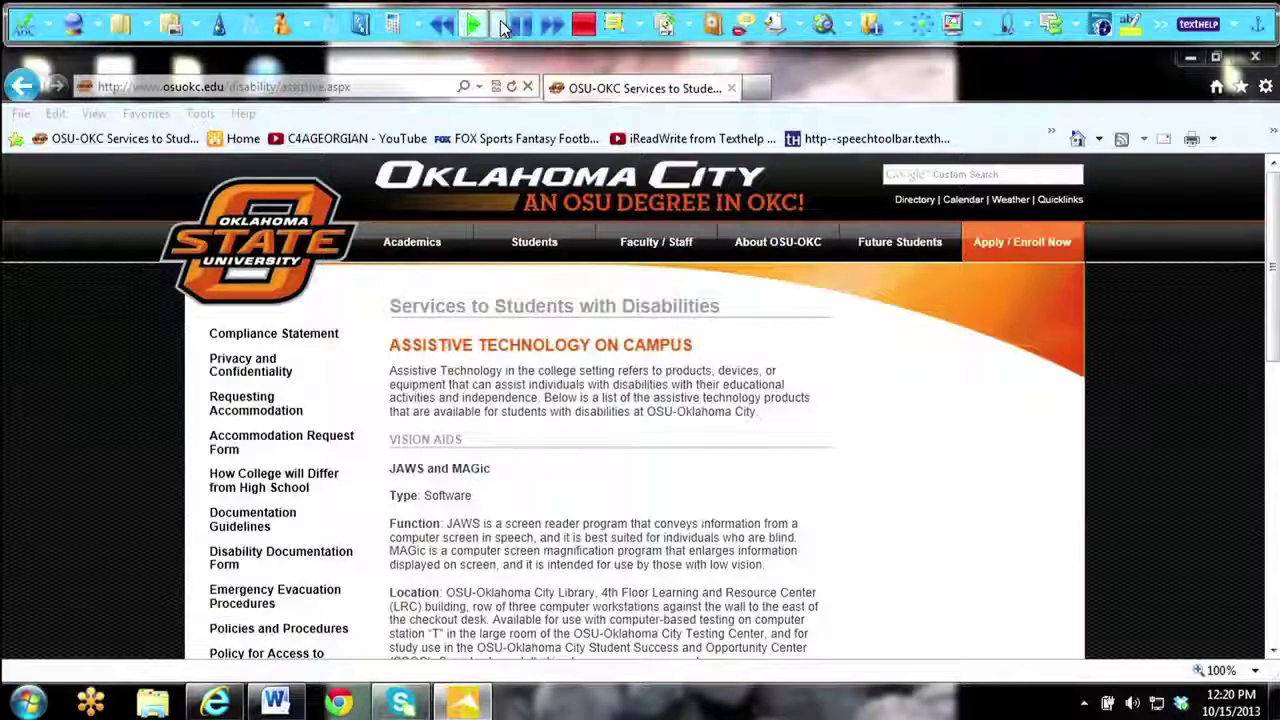
Open the speech options, review the available voices and test the US Ava - Vocalizer voice
{"action": "left_click", "coordinate": [500, 26]}
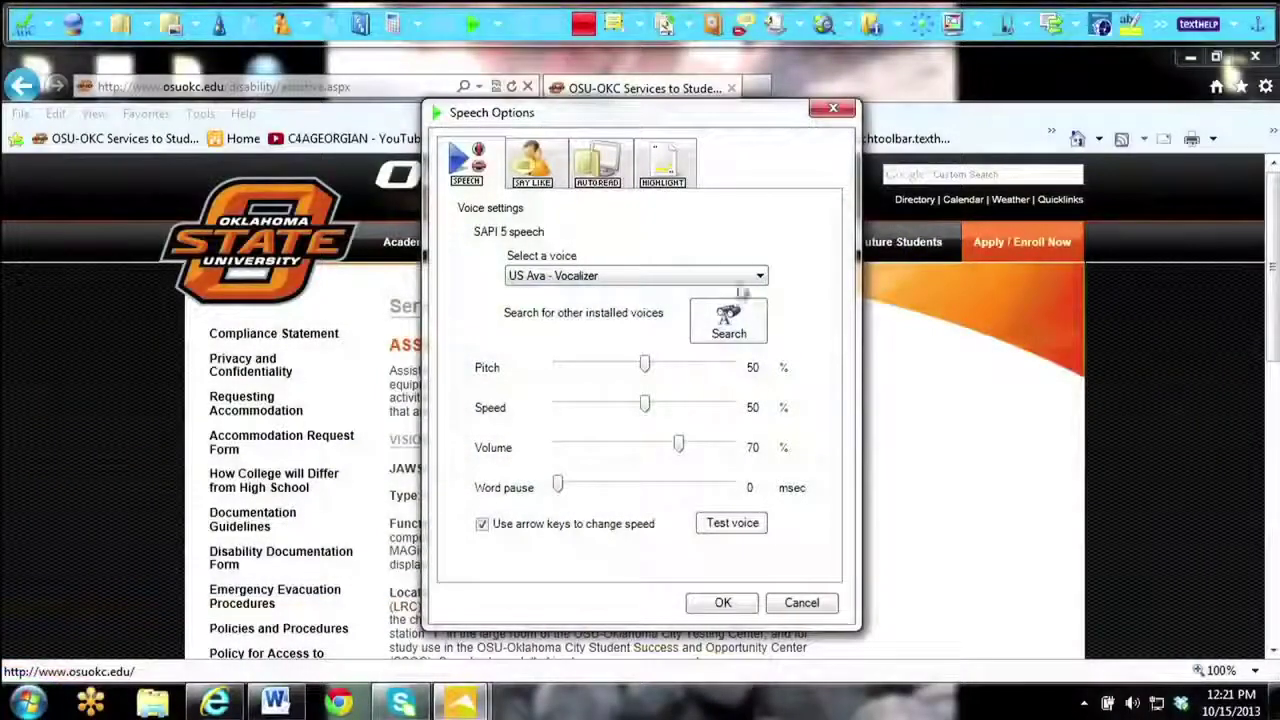
{"action": "left_click", "coordinate": [758, 278]}
{"action": "left_click", "coordinate": [758, 278]}
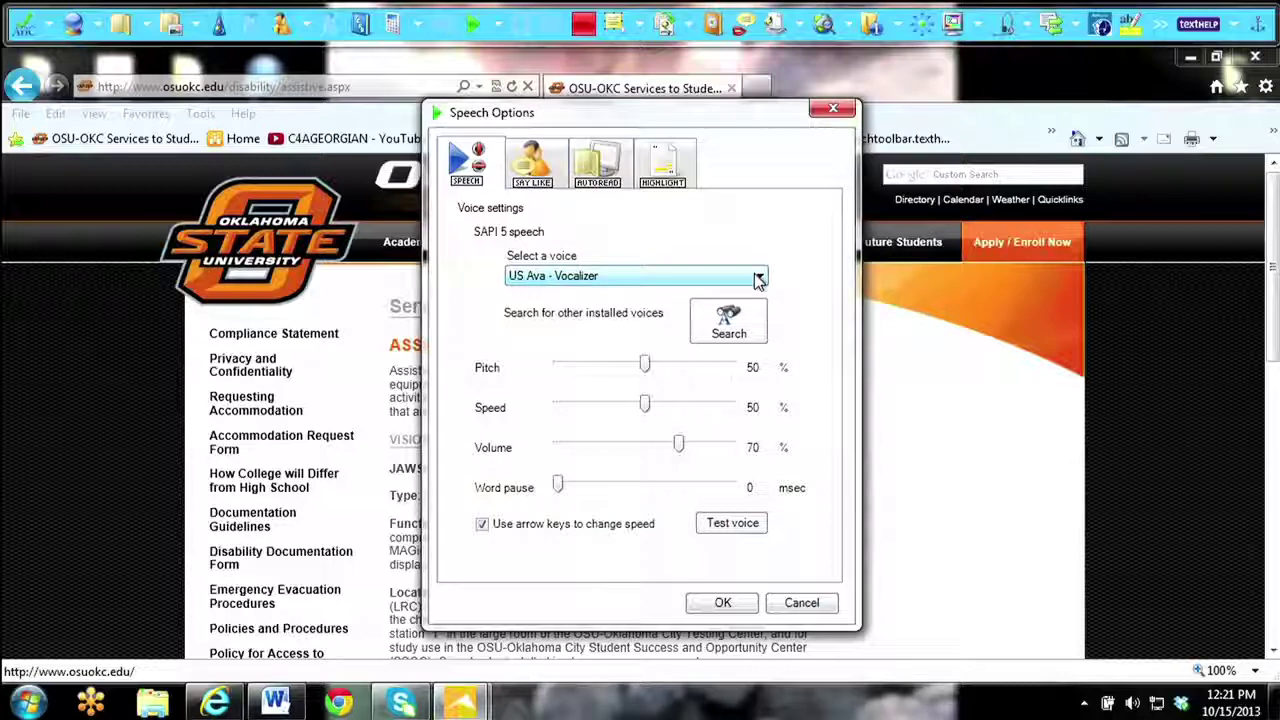
{"action": "left_click", "coordinate": [758, 278]}
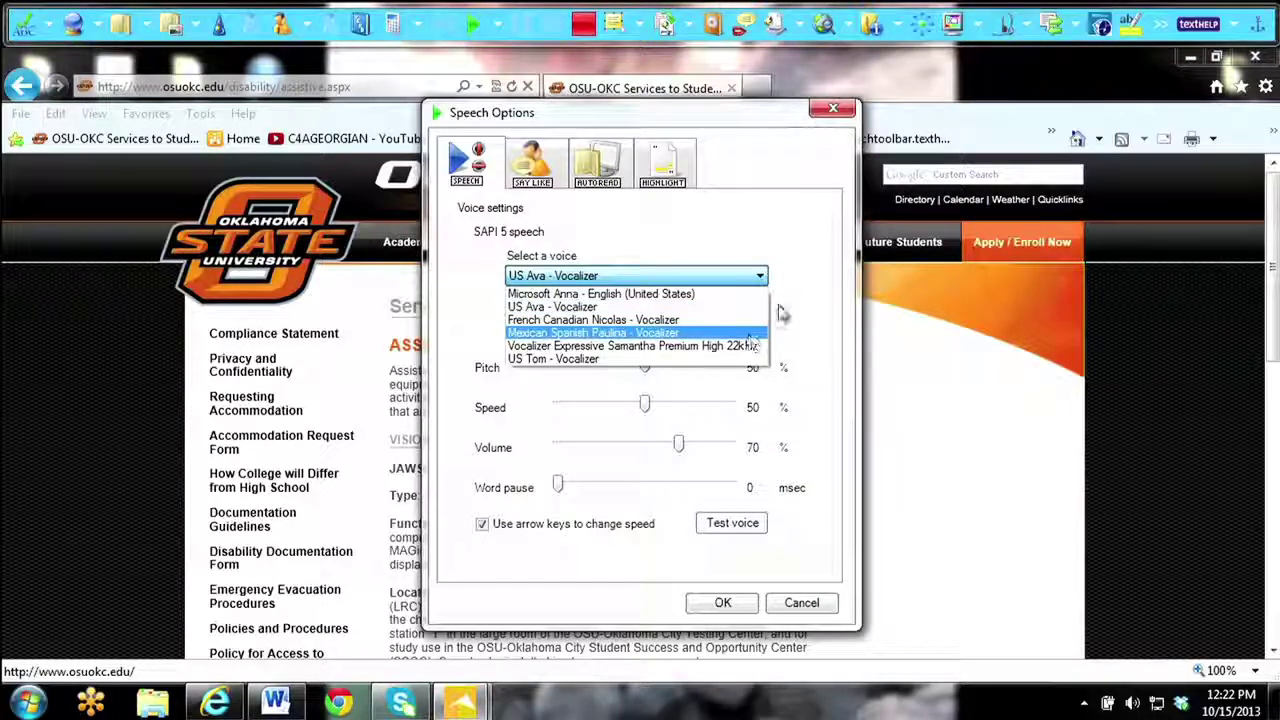
{"action": "left_click", "coordinate": [794, 287]}
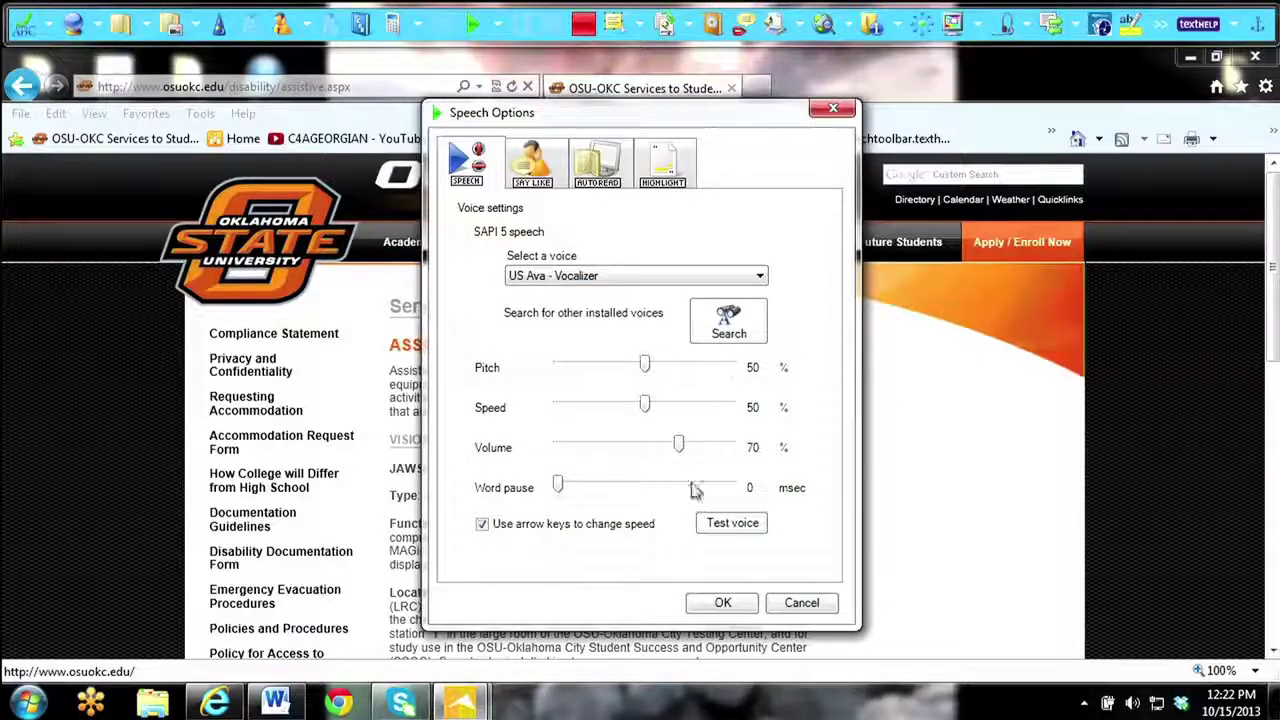
{"action": "left_click", "coordinate": [708, 525]}
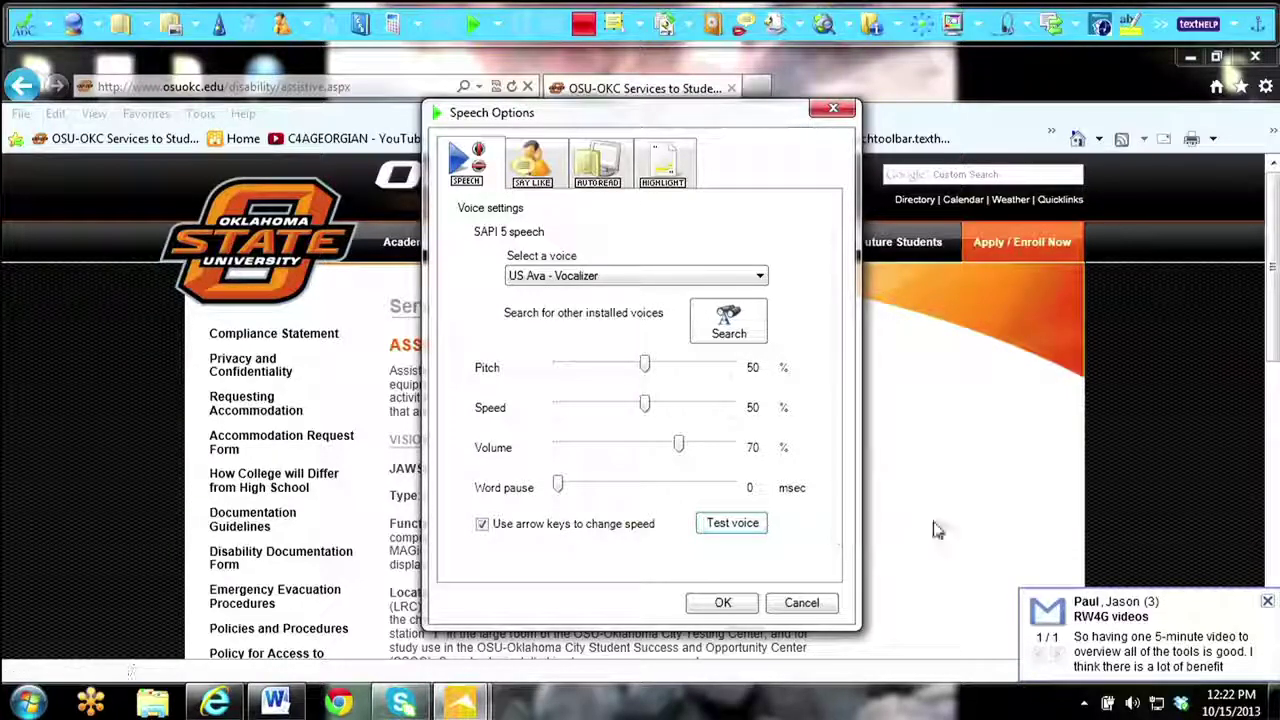
{"action": "left_click", "coordinate": [1267, 601]}
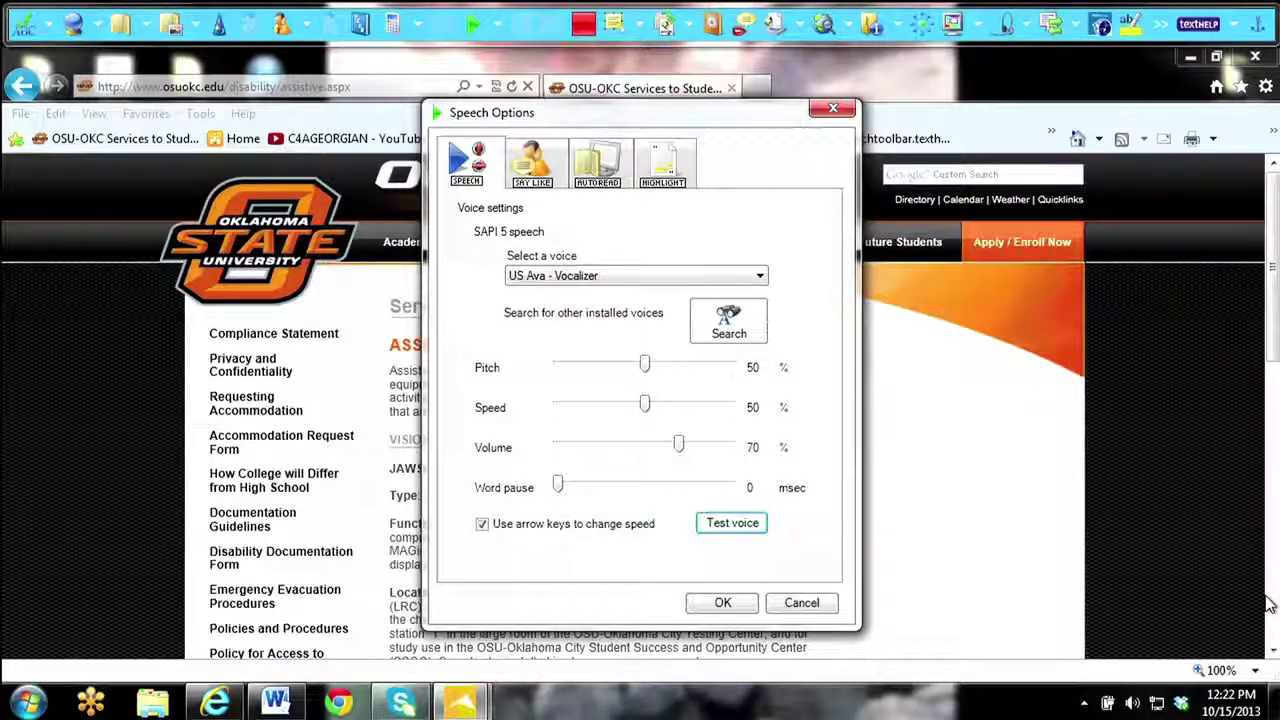
Look through the list of installed voices again and close the speech options
{"action": "left_click", "coordinate": [760, 275]}
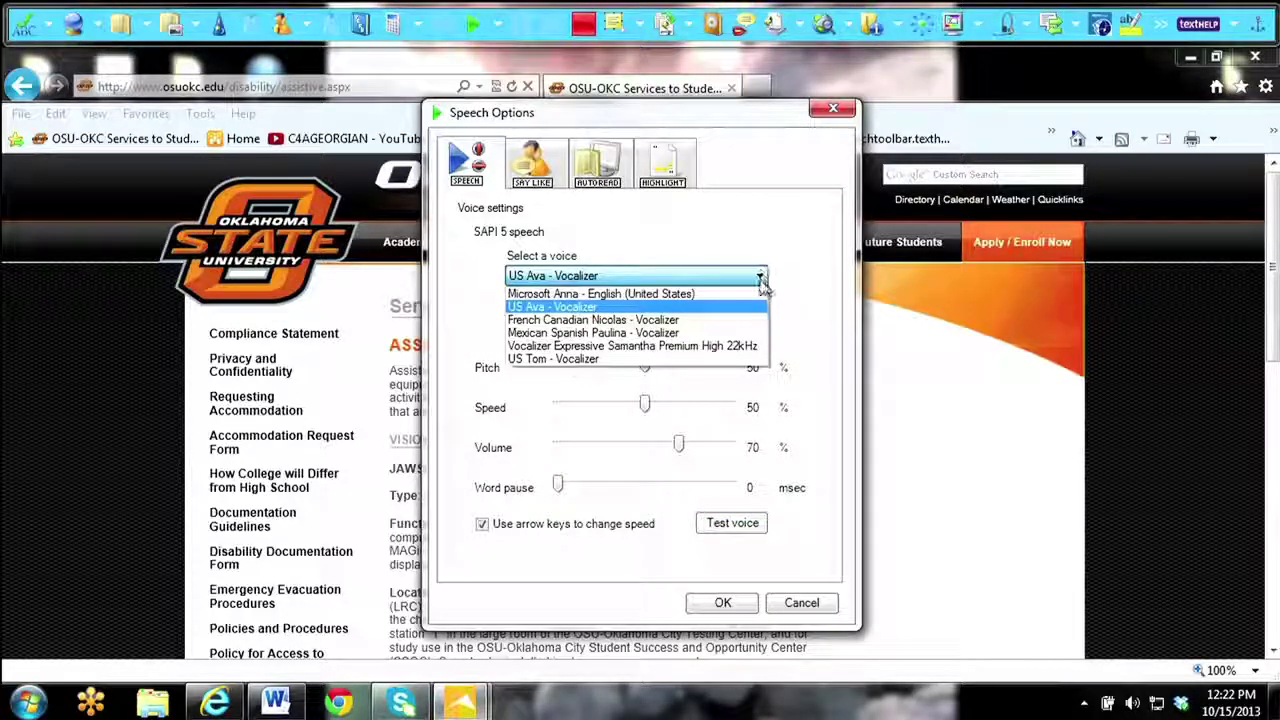
{"action": "left_click", "coordinate": [789, 266]}
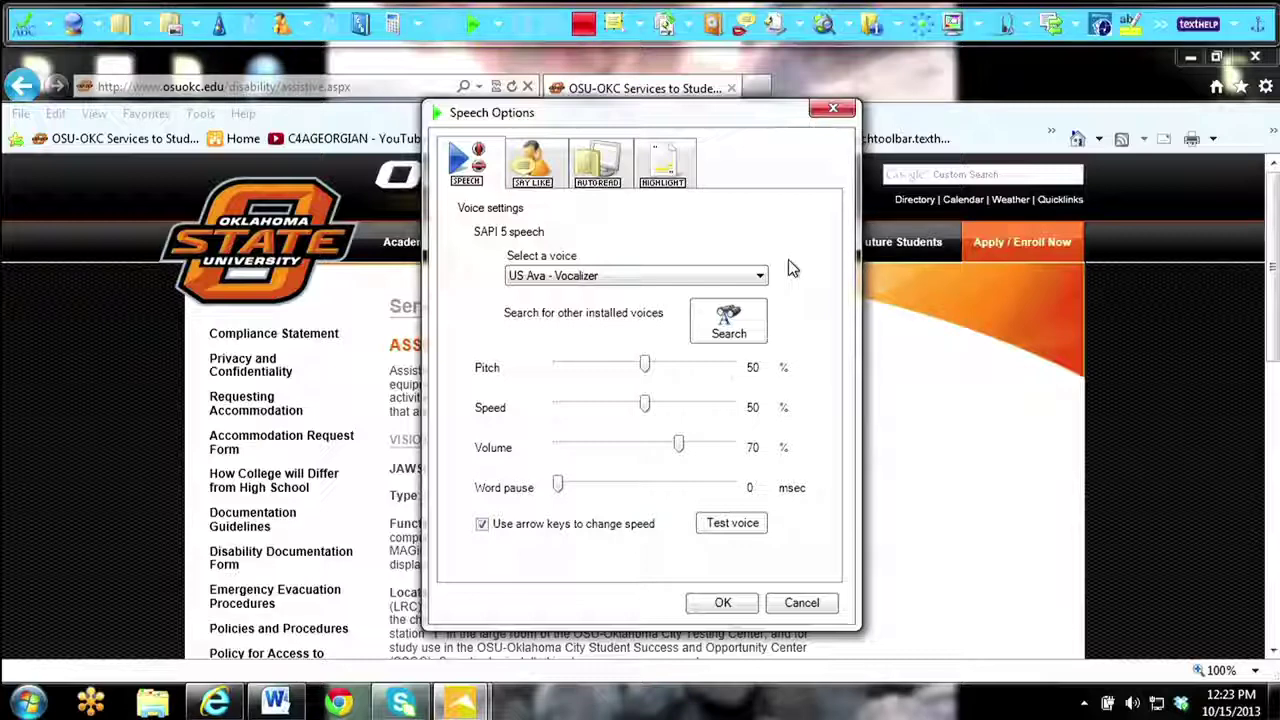
{"action": "left_click", "coordinate": [839, 111]}
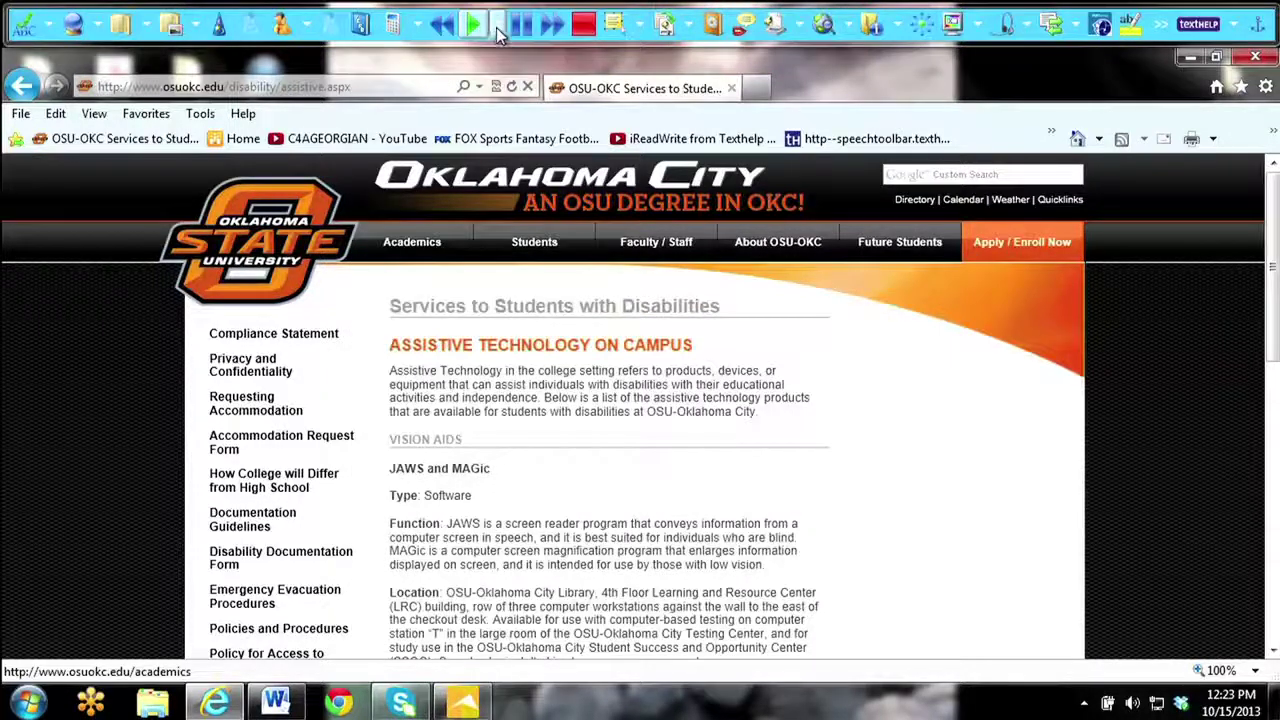
Turn on Read the web, have the page's intro and the JAWS and MAGic Function paragraph read aloud, and pause the speech
{"action": "left_click", "coordinate": [500, 28]}
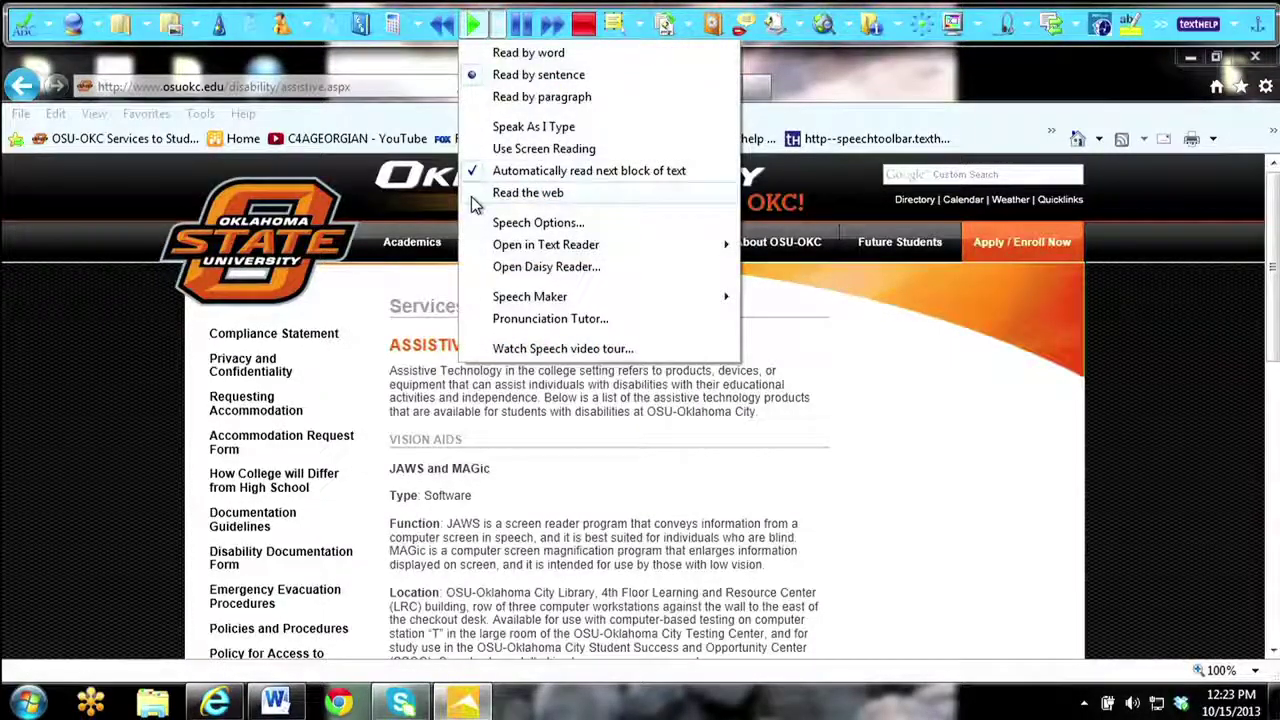
{"action": "left_click", "coordinate": [476, 203]}
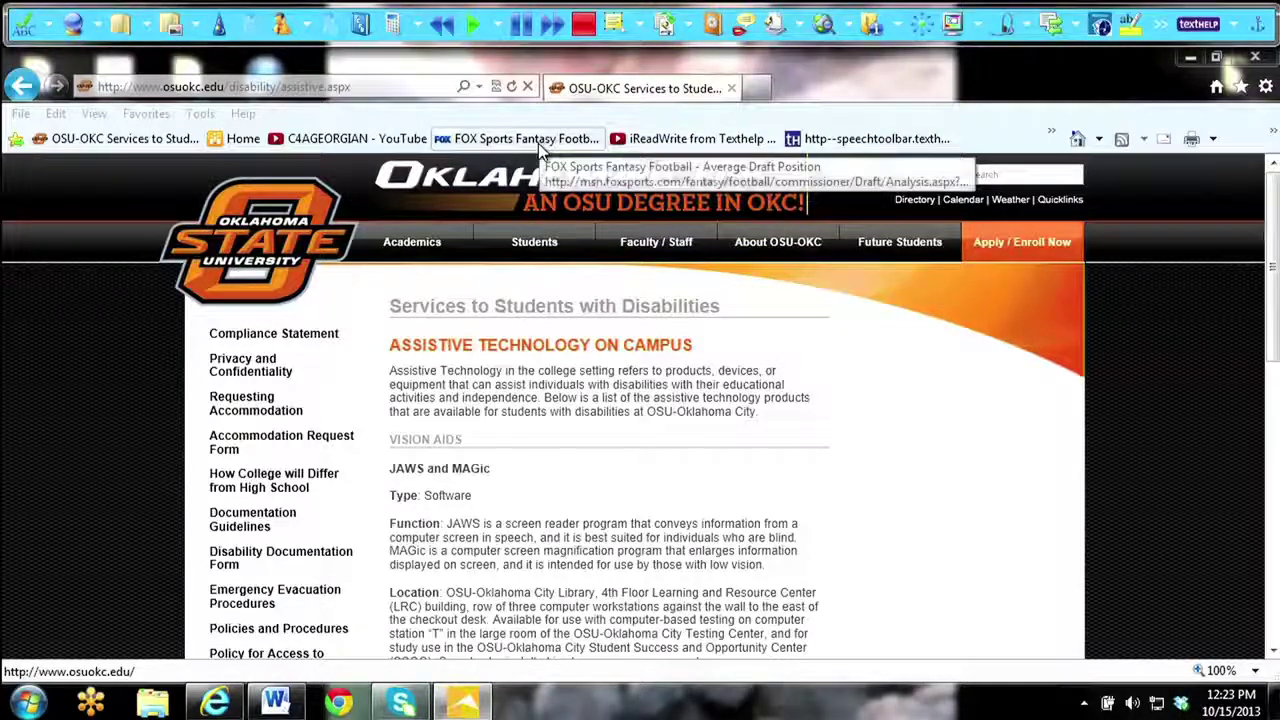
{"action": "mouse_move", "coordinate": [534, 245]}
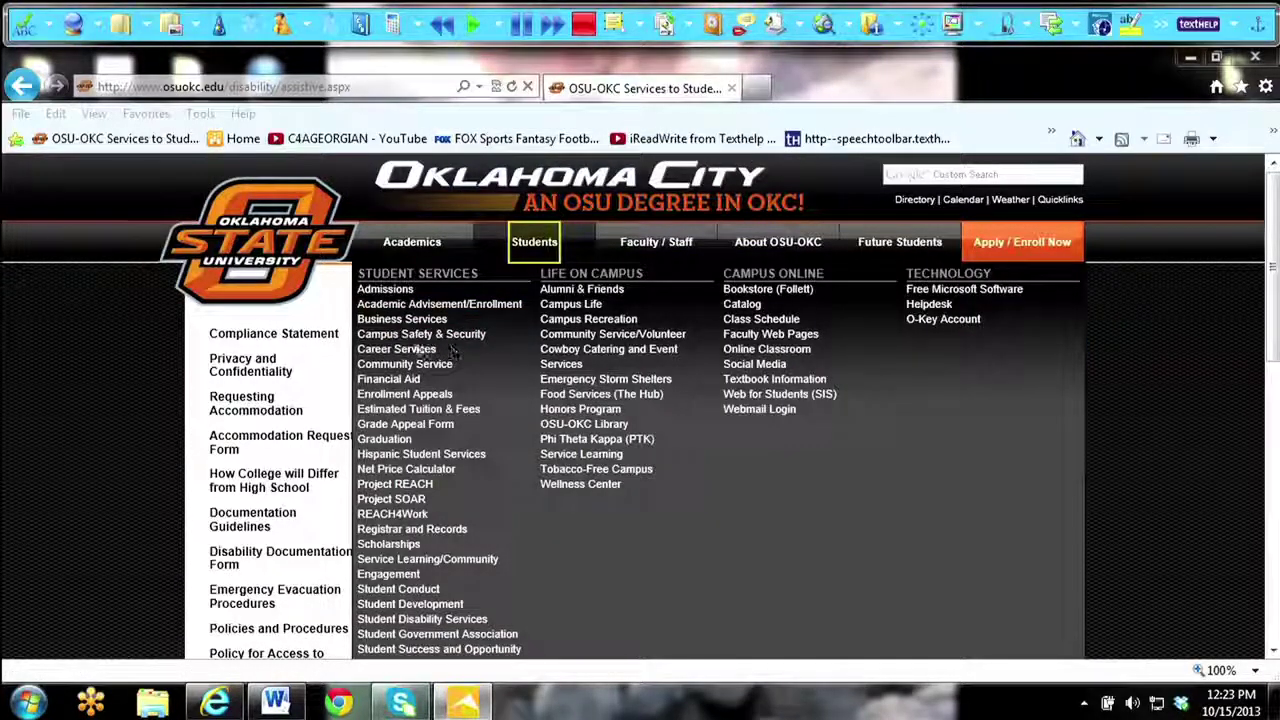
{"action": "mouse_move", "coordinate": [320, 343]}
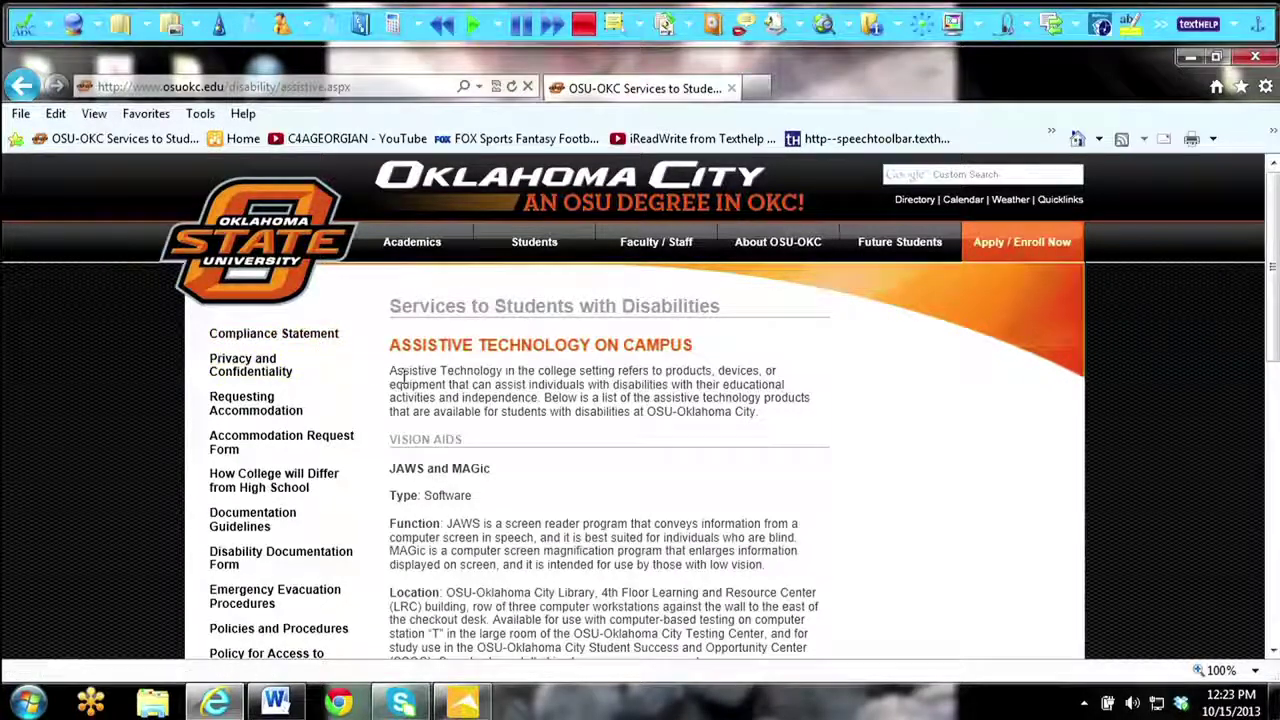
{"action": "mouse_move", "coordinate": [403, 378]}
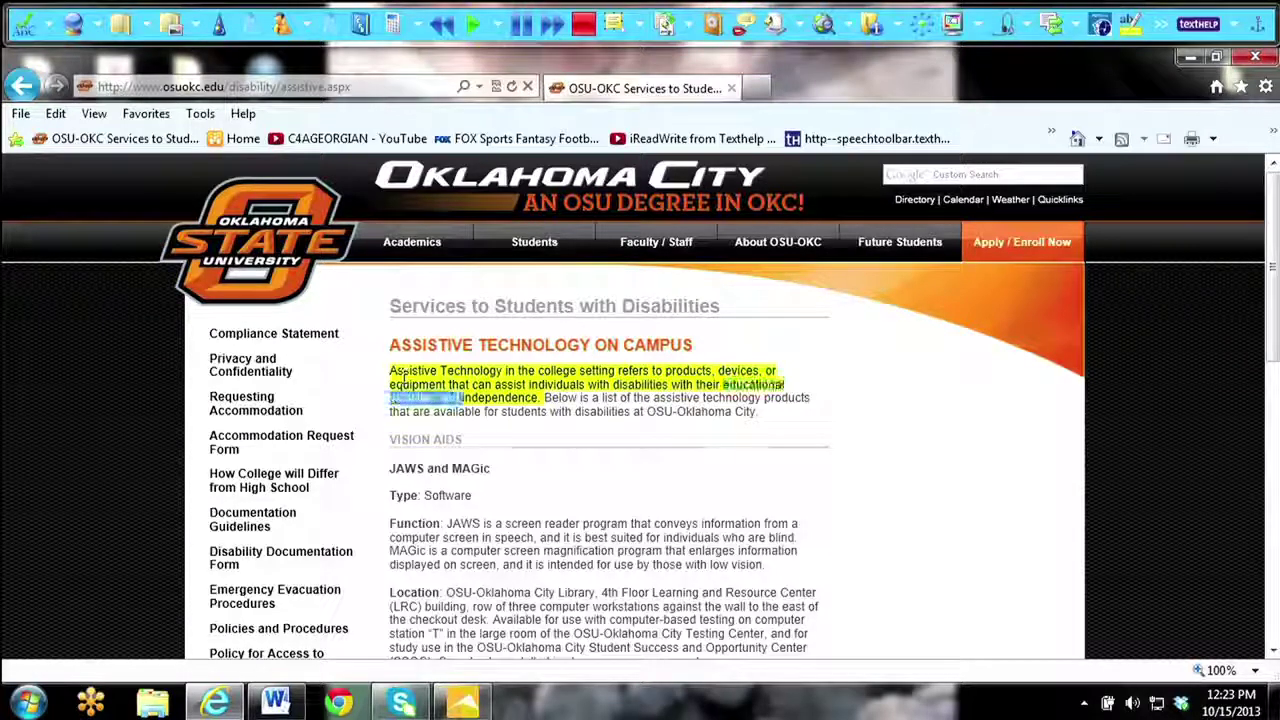
{"action": "left_click", "coordinate": [451, 526]}
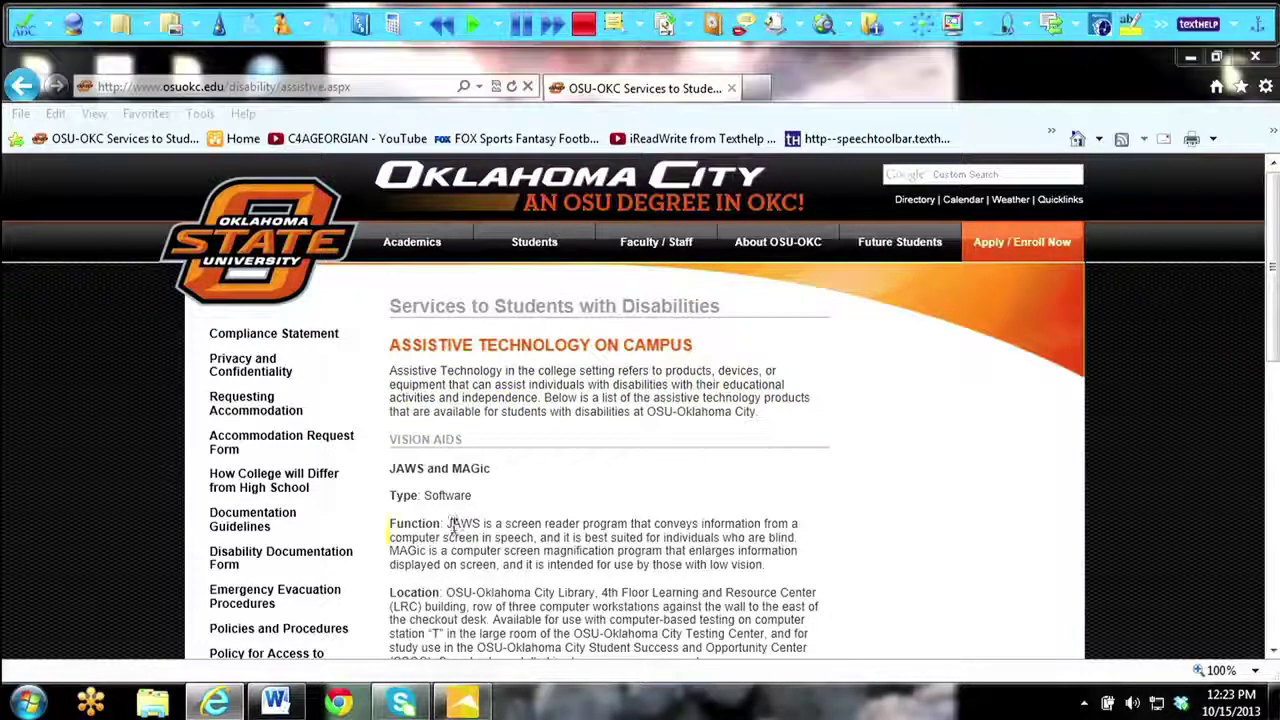
{"action": "left_click", "coordinate": [519, 24]}
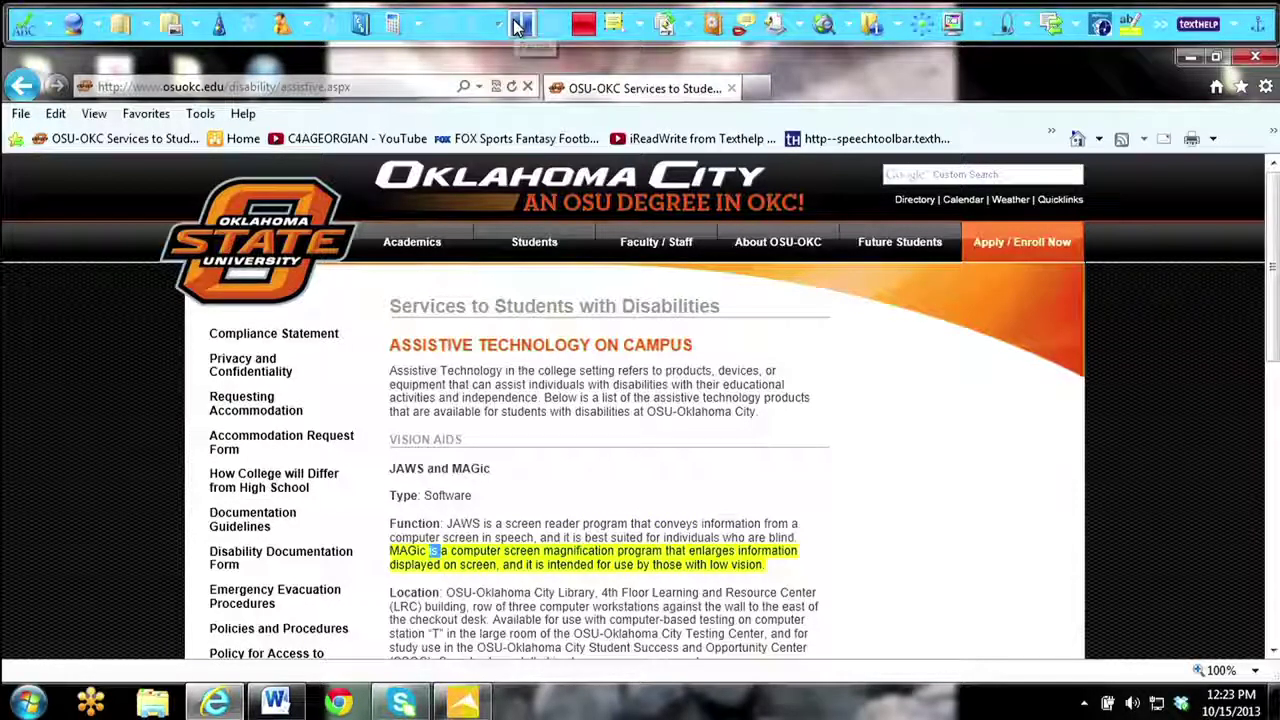
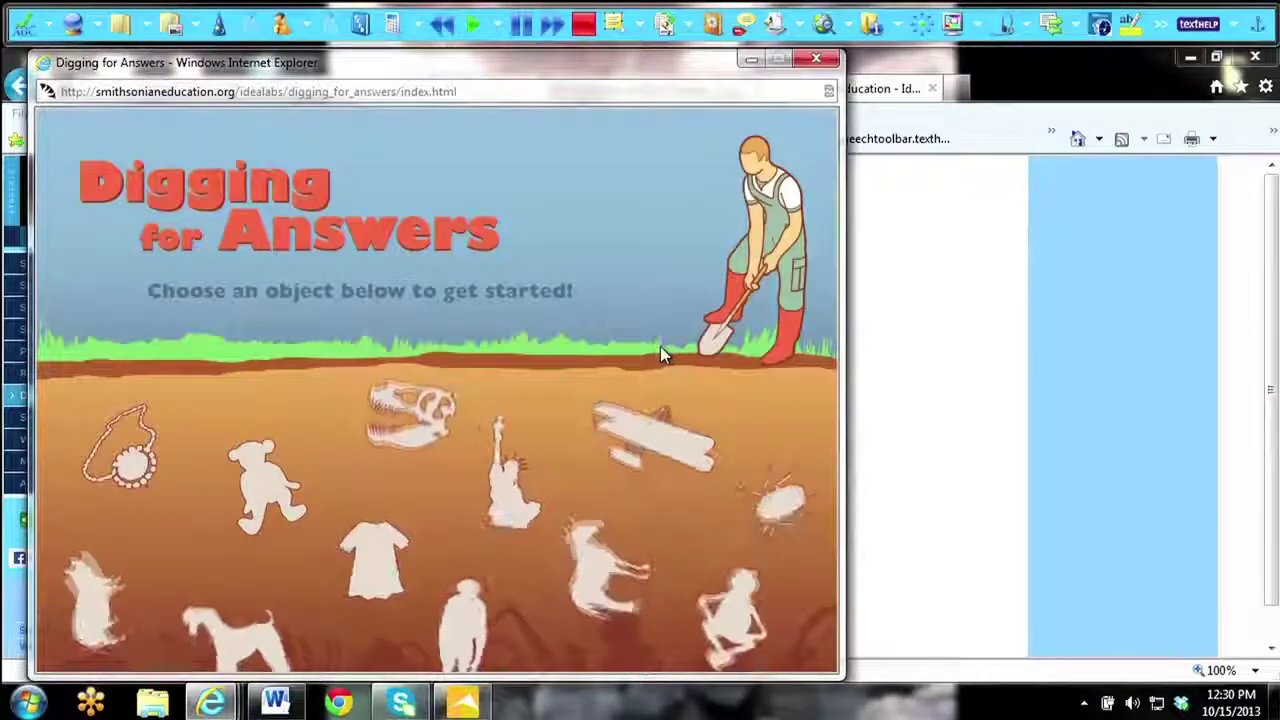
Open the Myths and Monsters quiz through the dinosaur skull and have its intro text read aloud using a rectangular screenshot capture
{"action": "left_click", "coordinate": [413, 416]}
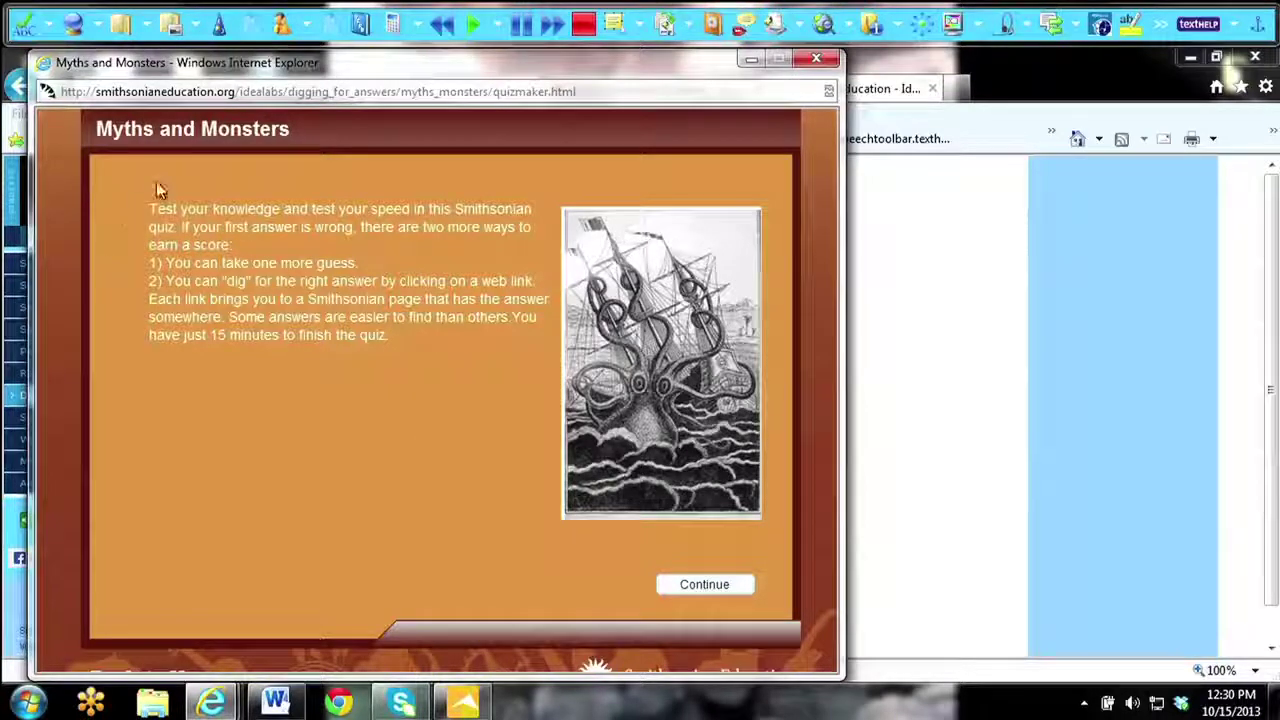
{"action": "mouse_move", "coordinate": [152, 190]}
{"action": "left_mouse_down"}
{"action": "mouse_move", "coordinate": [290, 252]}
{"action": "mouse_move", "coordinate": [411, 329]}
{"action": "left_mouse_up"}
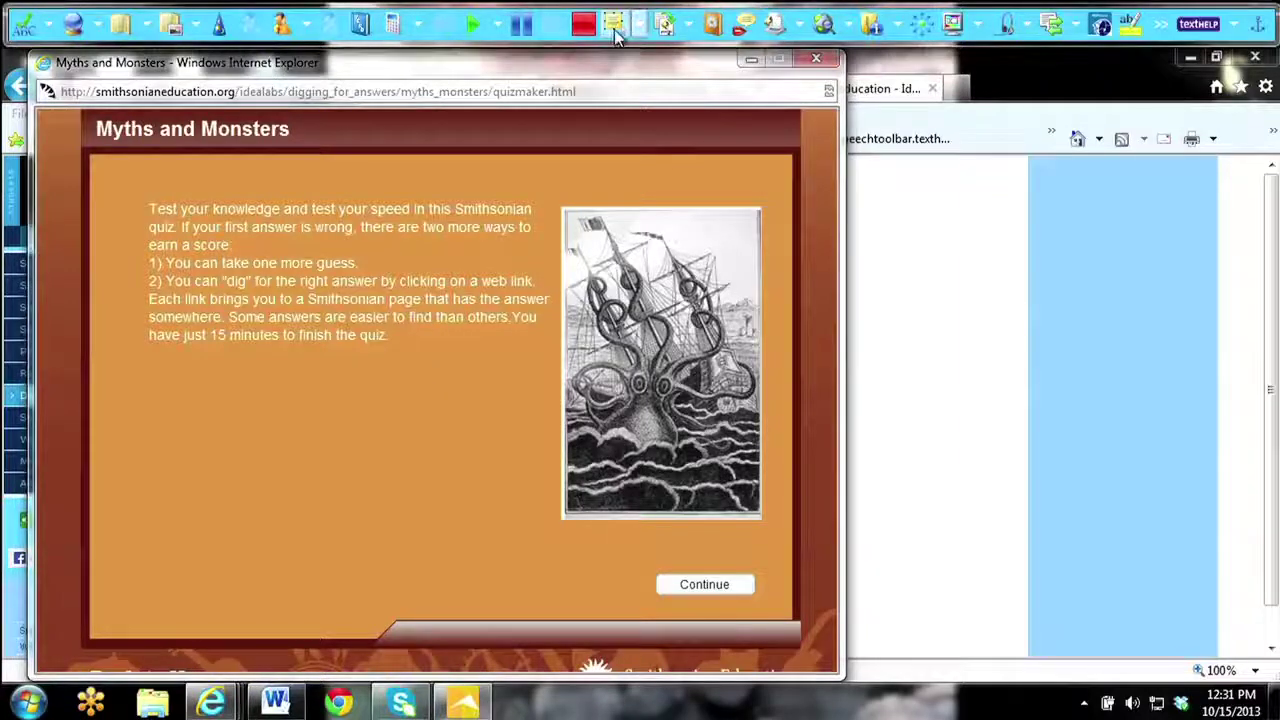
{"action": "mouse_move", "coordinate": [138, 189]}
{"action": "left_mouse_down"}
{"action": "mouse_move", "coordinate": [533, 195]}
{"action": "mouse_move", "coordinate": [555, 388]}
{"action": "left_mouse_up"}
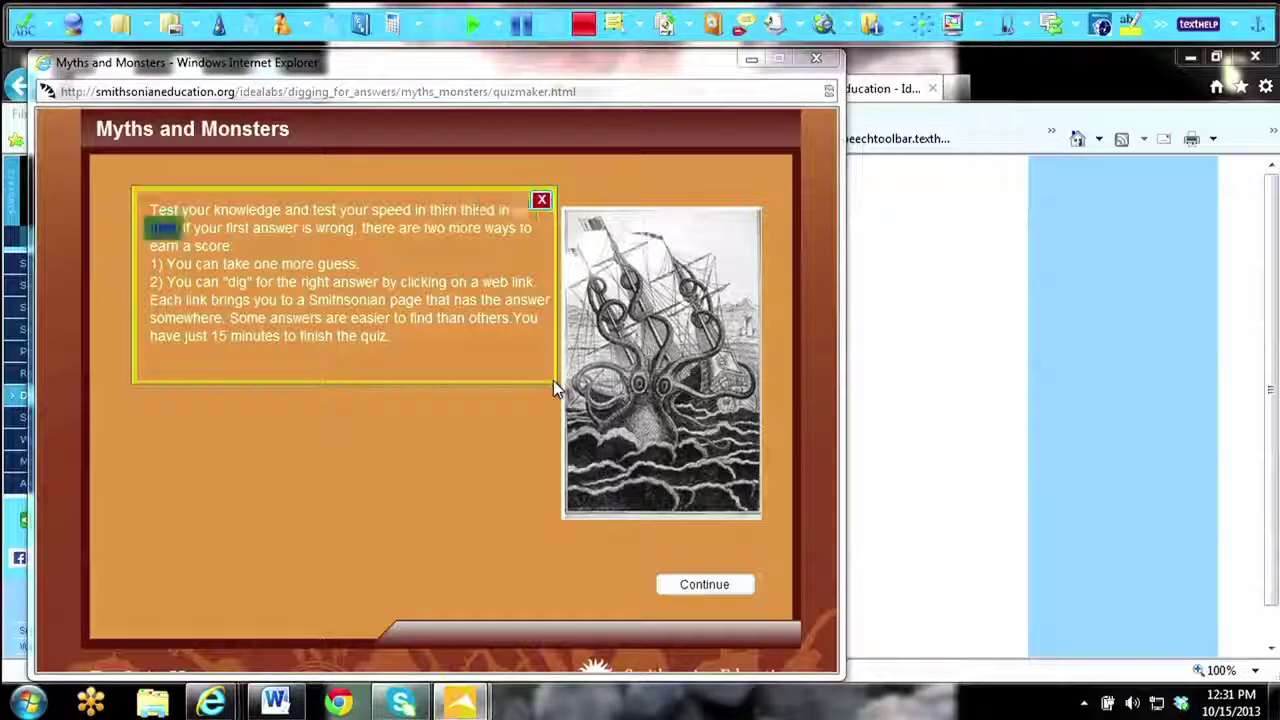
{"action": "left_click", "coordinate": [540, 203]}
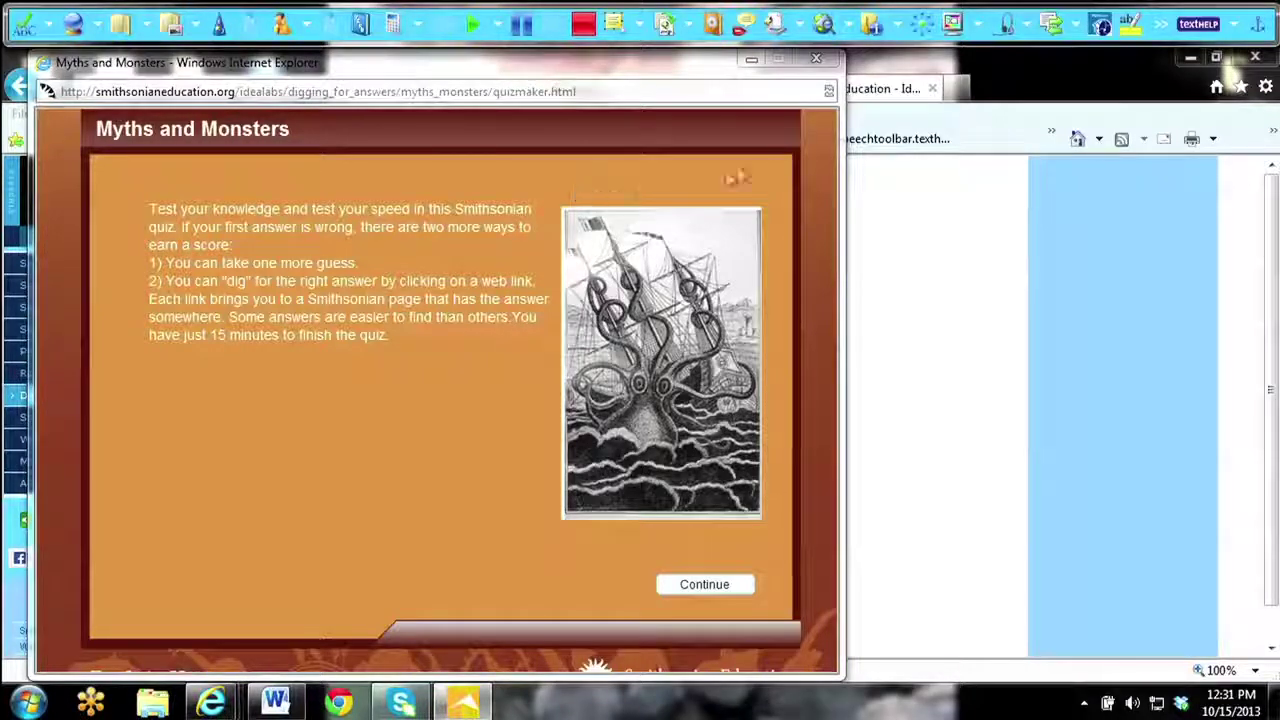
Set the screenshot reader to Capture by hover, have the quiz screen read aloud and close the capture
{"action": "left_click", "coordinate": [640, 24]}
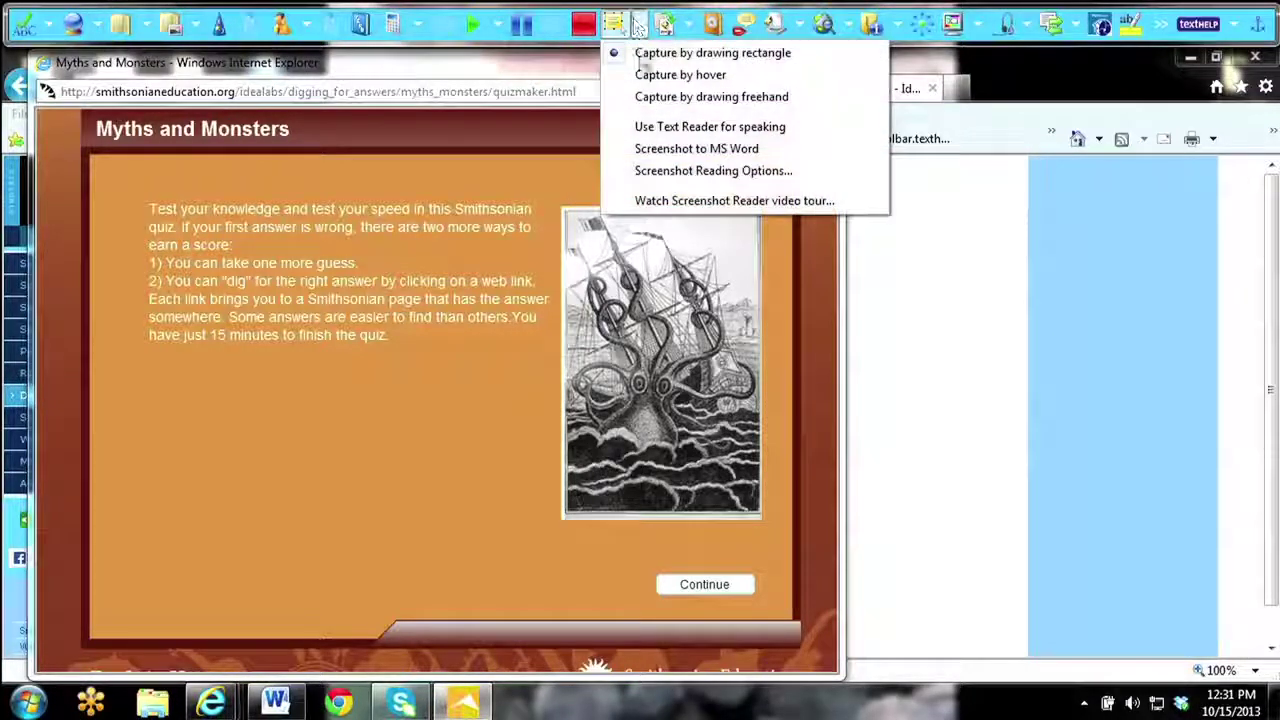
{"action": "left_click", "coordinate": [620, 77]}
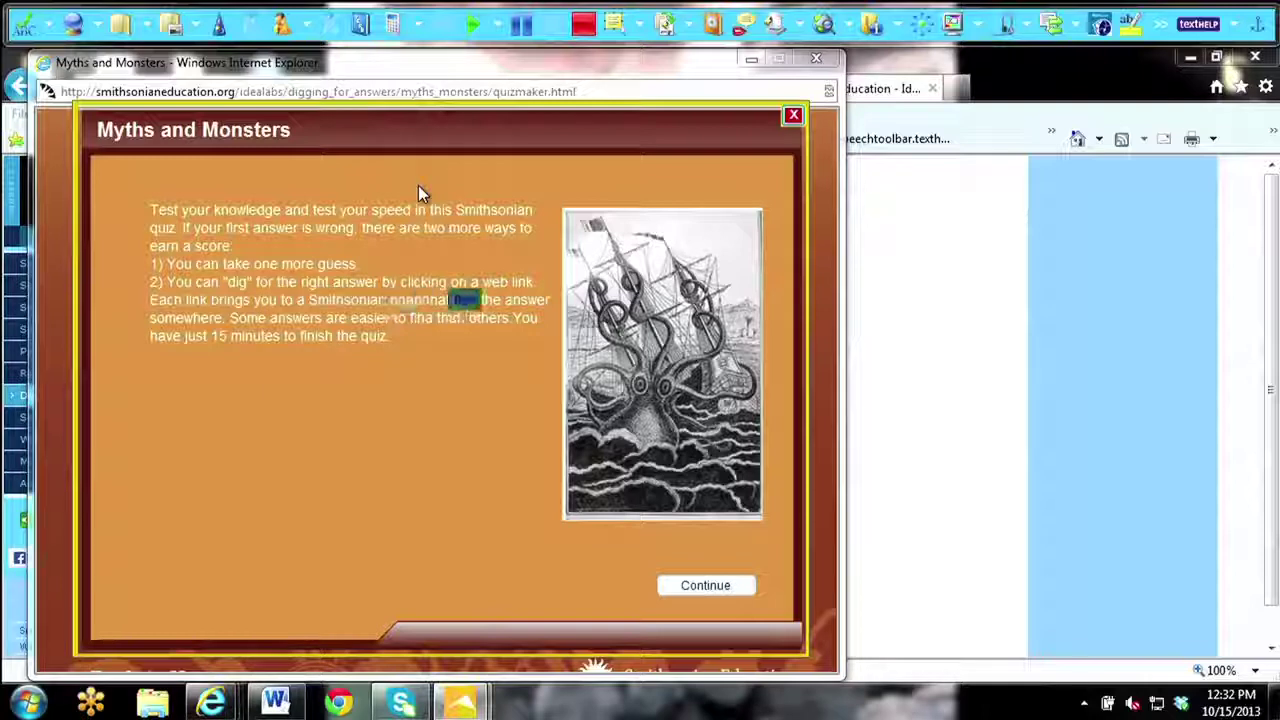
{"action": "left_click", "coordinate": [789, 114]}
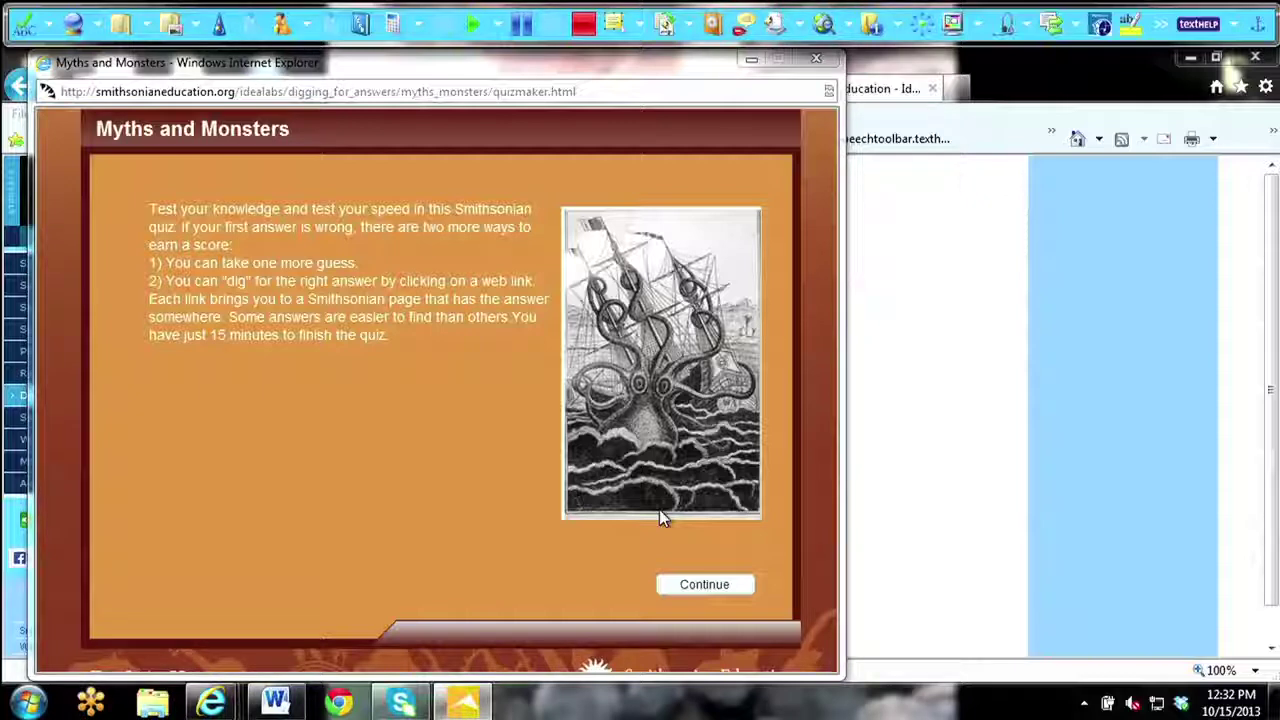
Close the quiz window, minimize the browser and open the Empire Textbook PDF from the OSU folder on the desktop
{"action": "left_click", "coordinate": [817, 62]}
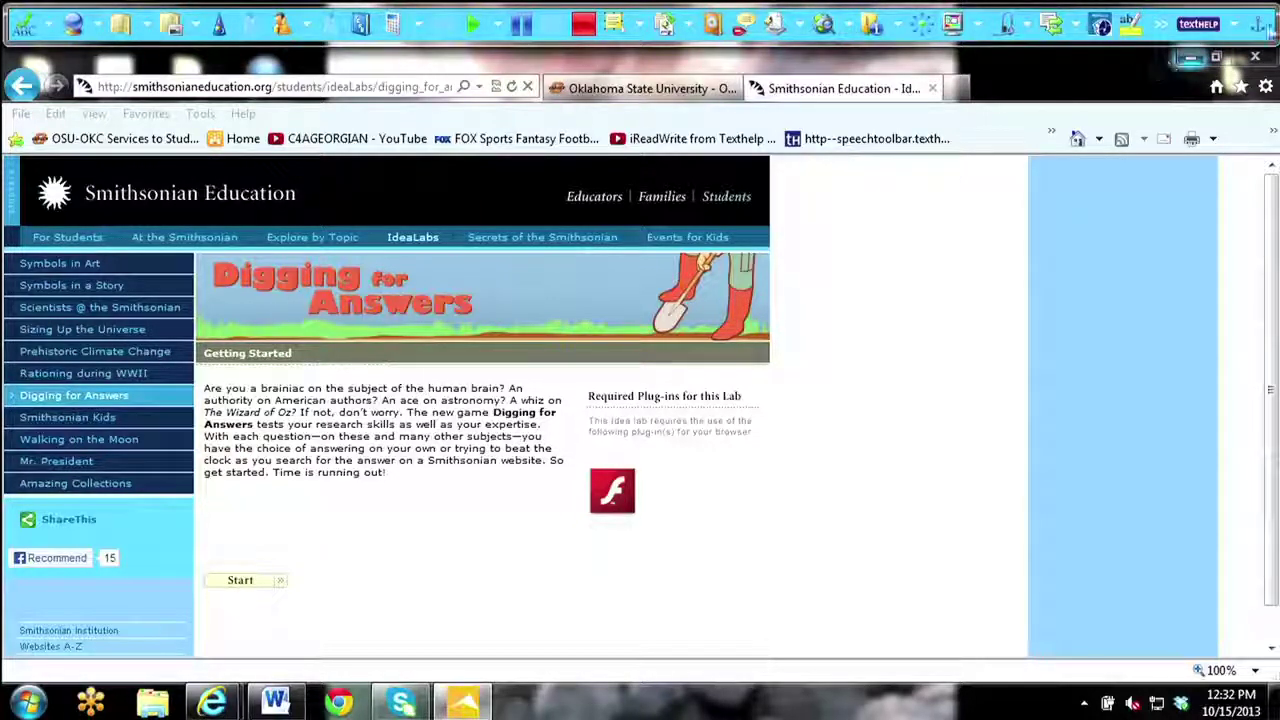
{"action": "left_click", "coordinate": [1186, 59]}
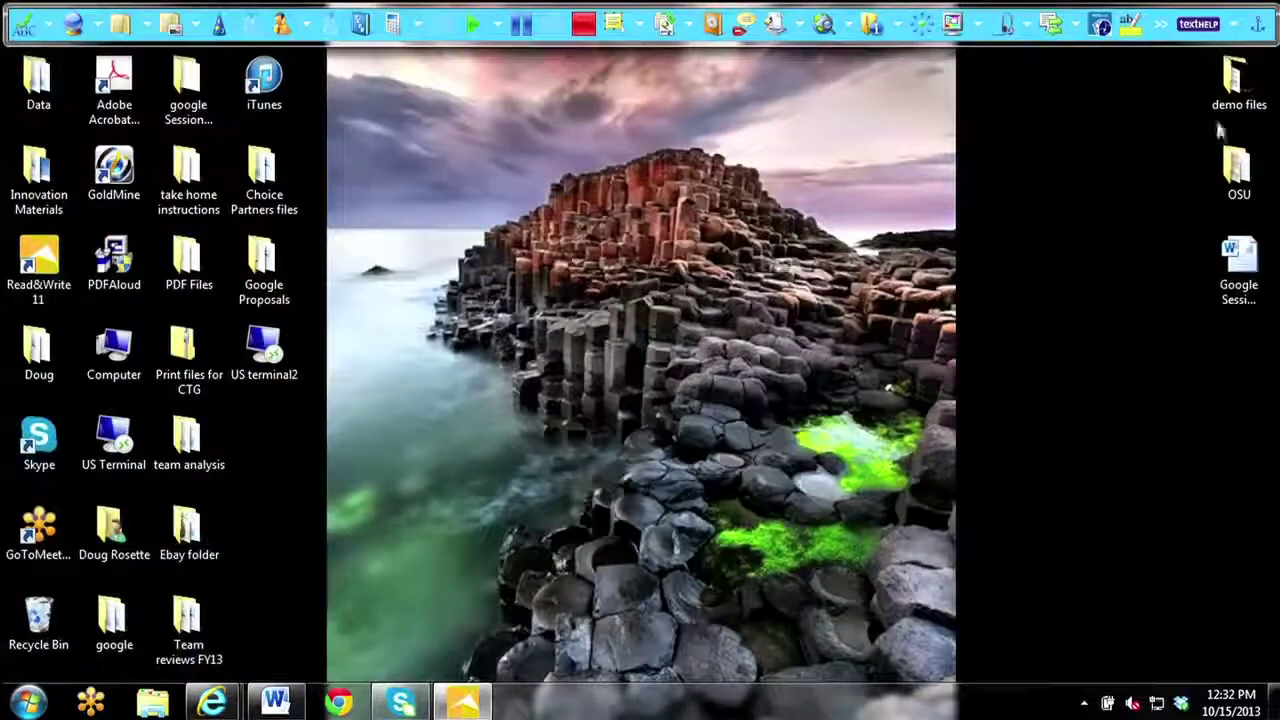
{"action": "double_click", "coordinate": [1236, 168]}
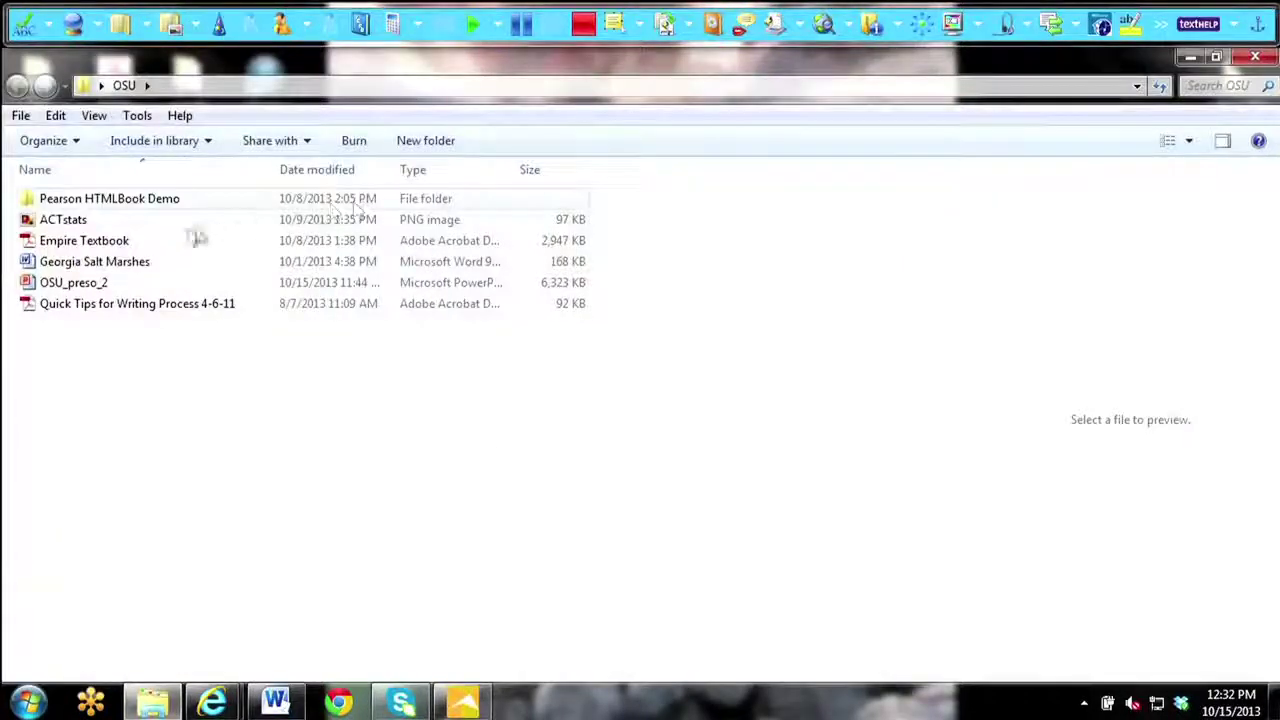
{"action": "left_click", "coordinate": [137, 240]}
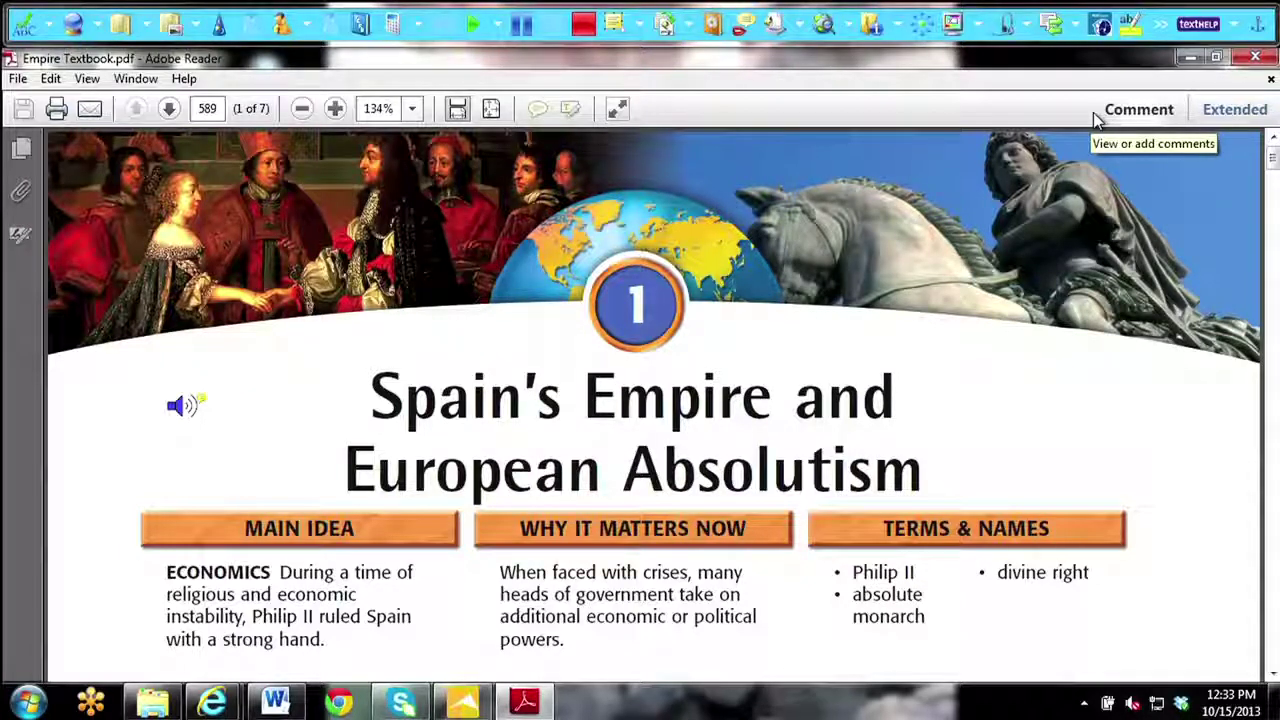
Show the PDFaloud toolbar among the extended features of Adobe Reader
{"action": "left_click", "coordinate": [1253, 118]}
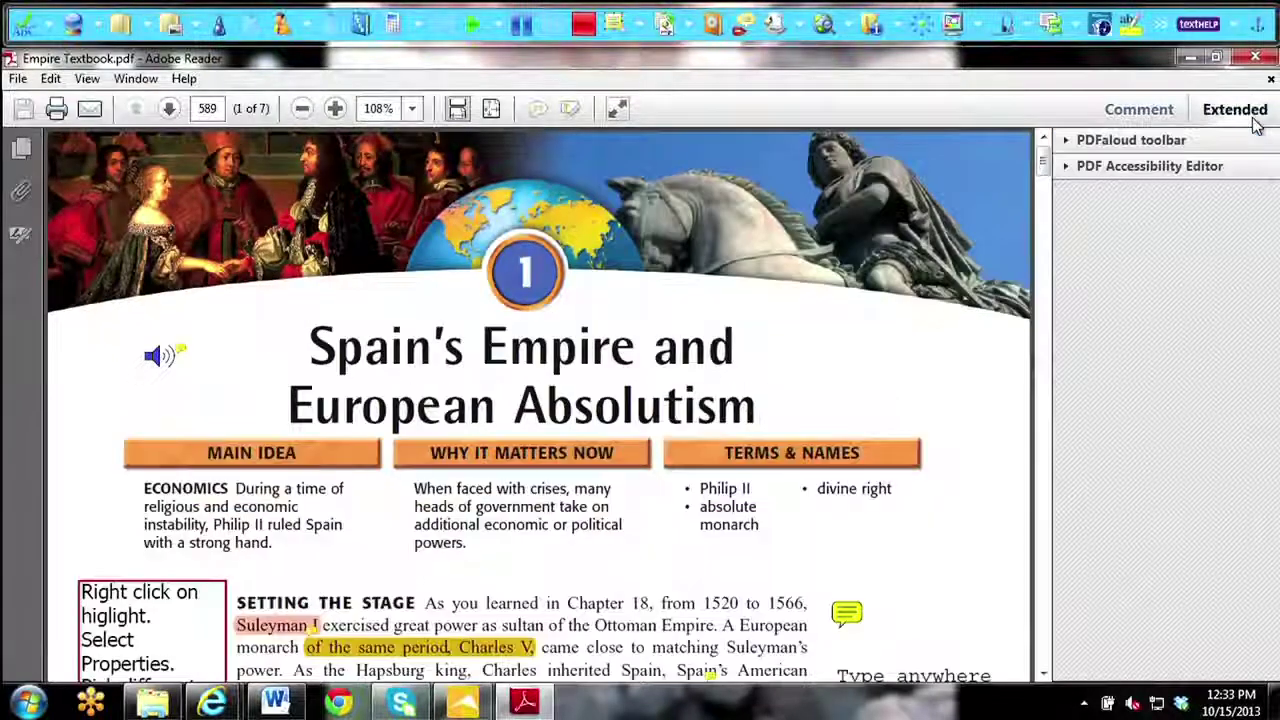
{"action": "left_click", "coordinate": [1128, 140]}
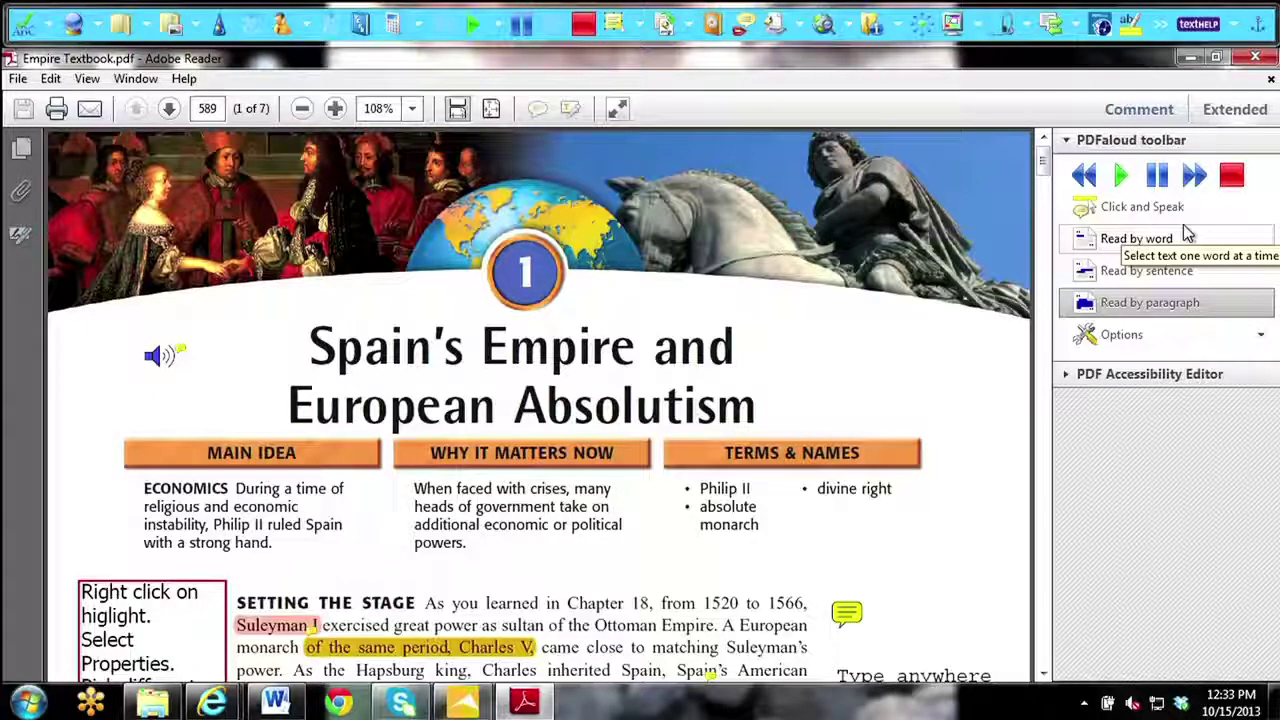
Turn on Click and Speak and have the Economics paragraph under Main Idea read aloud
{"action": "mouse_move", "coordinate": [1043, 160]}
{"action": "left_mouse_down"}
{"action": "mouse_move", "coordinate": [1043, 205]}
{"action": "mouse_move", "coordinate": [1043, 178]}
{"action": "left_mouse_up"}
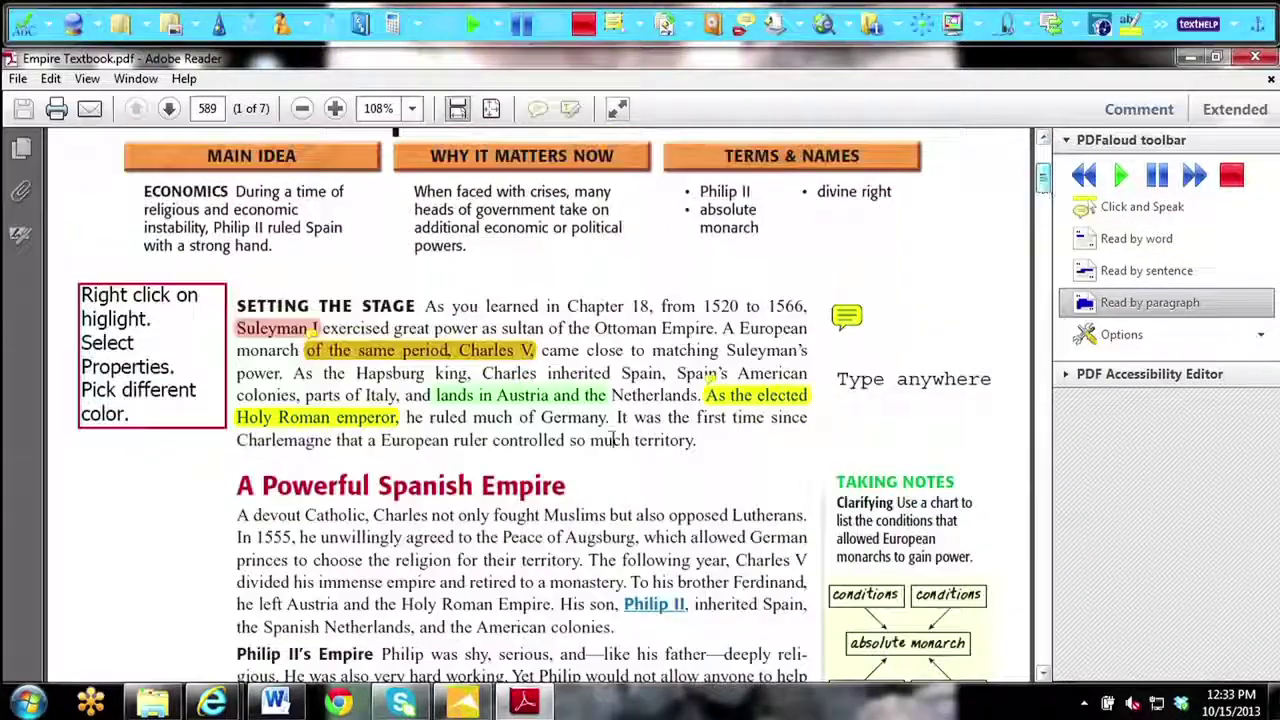
{"action": "mouse_move", "coordinate": [846, 318]}
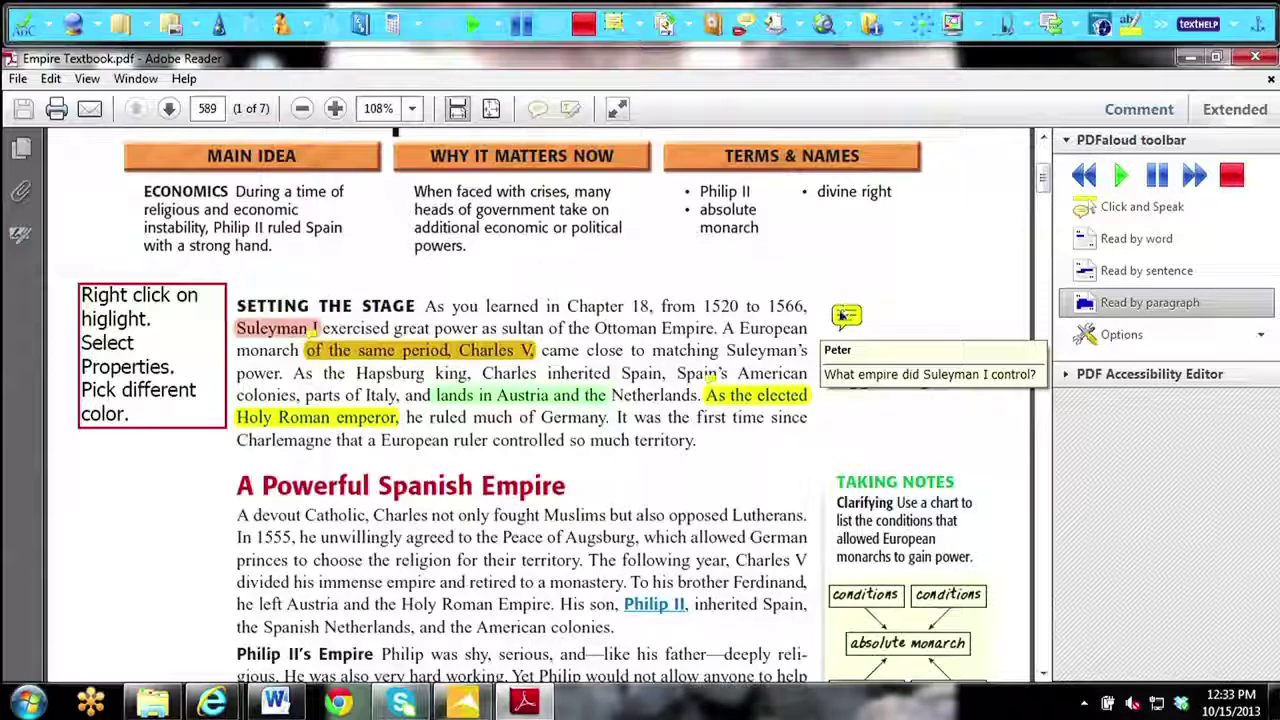
{"action": "mouse_move", "coordinate": [743, 405]}
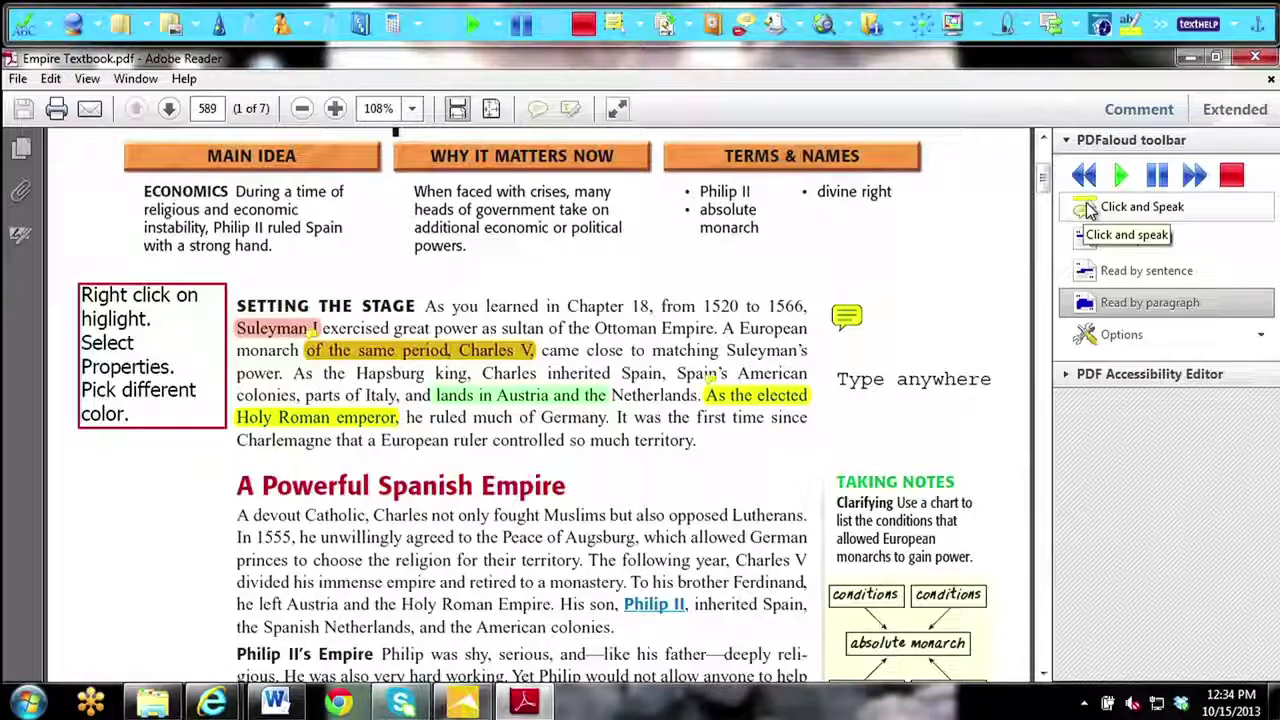
{"action": "left_click", "coordinate": [1090, 206]}
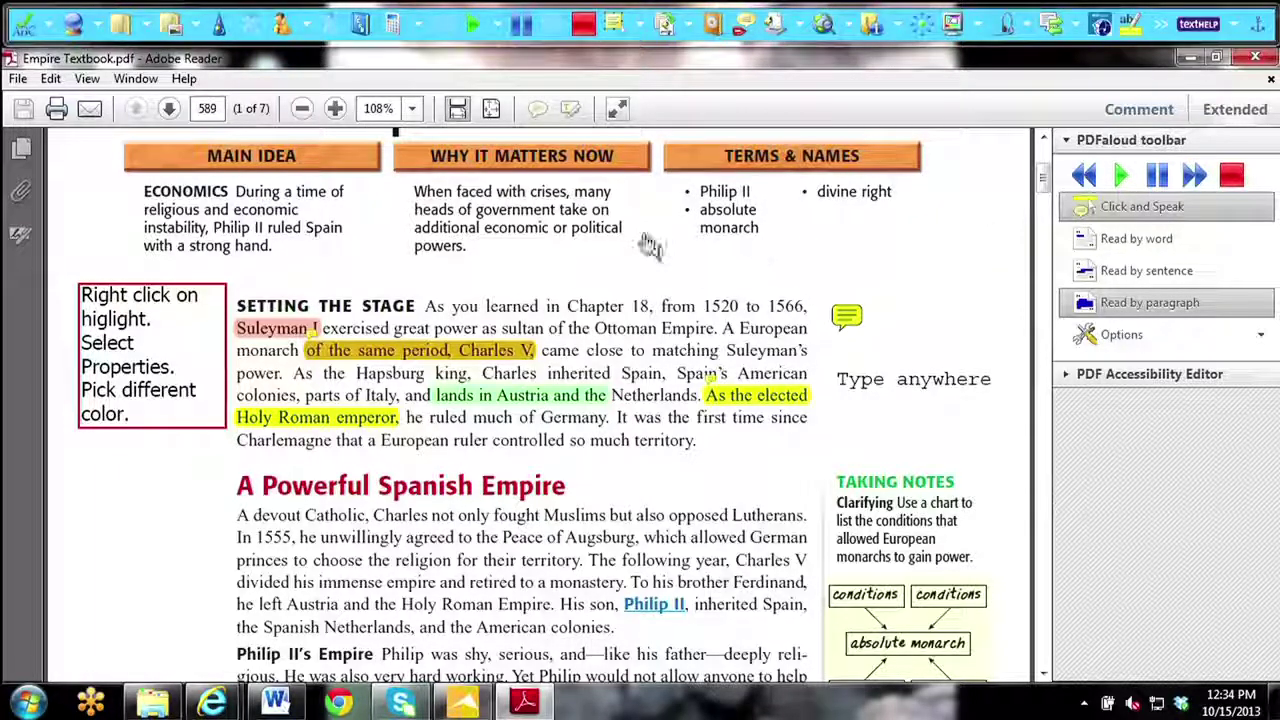
{"action": "left_click", "coordinate": [179, 197]}
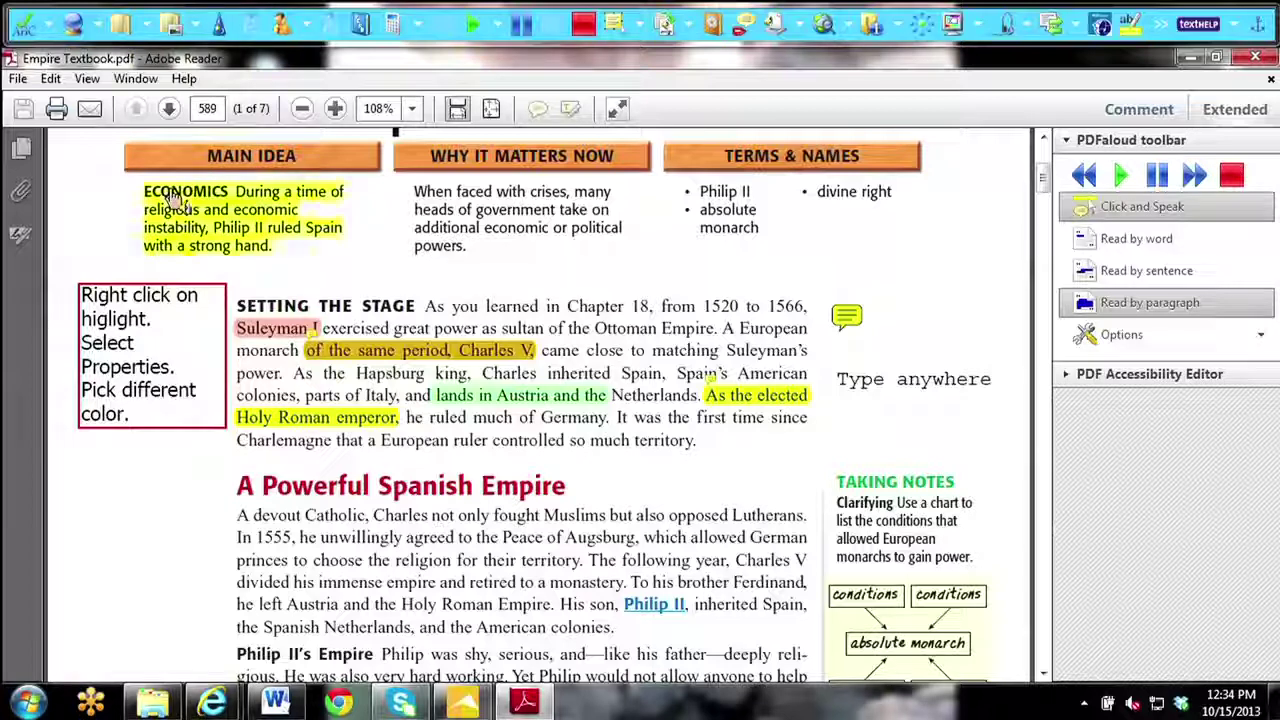